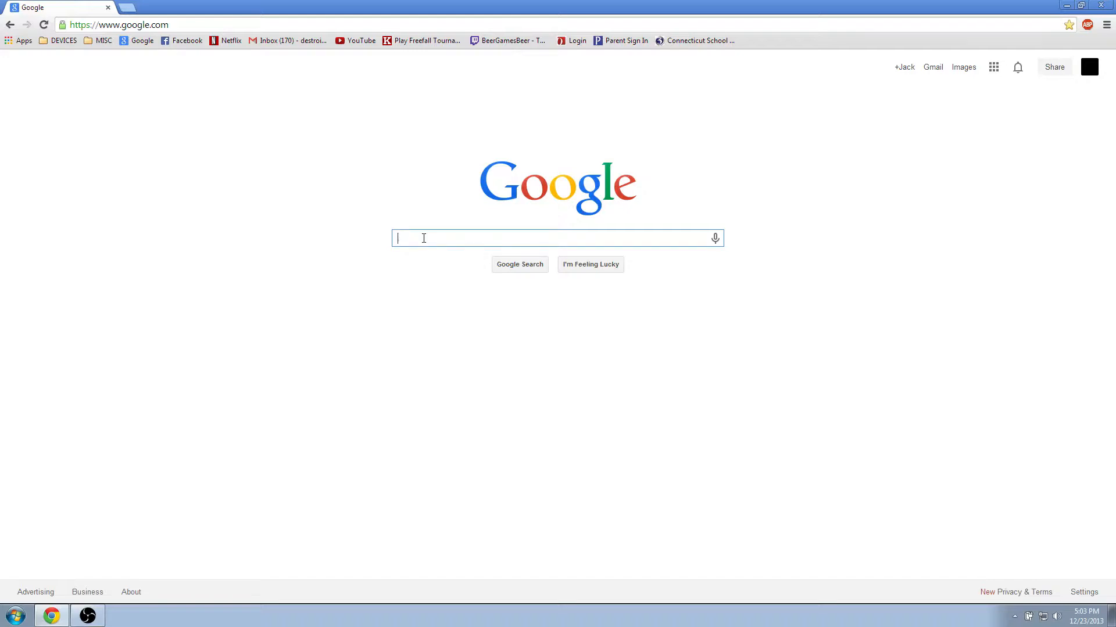
Search for 'ubuntu', open ubuntu.com and go to the Ubuntu desktop download page.
{"action": "type", "text": "ubuntu"}
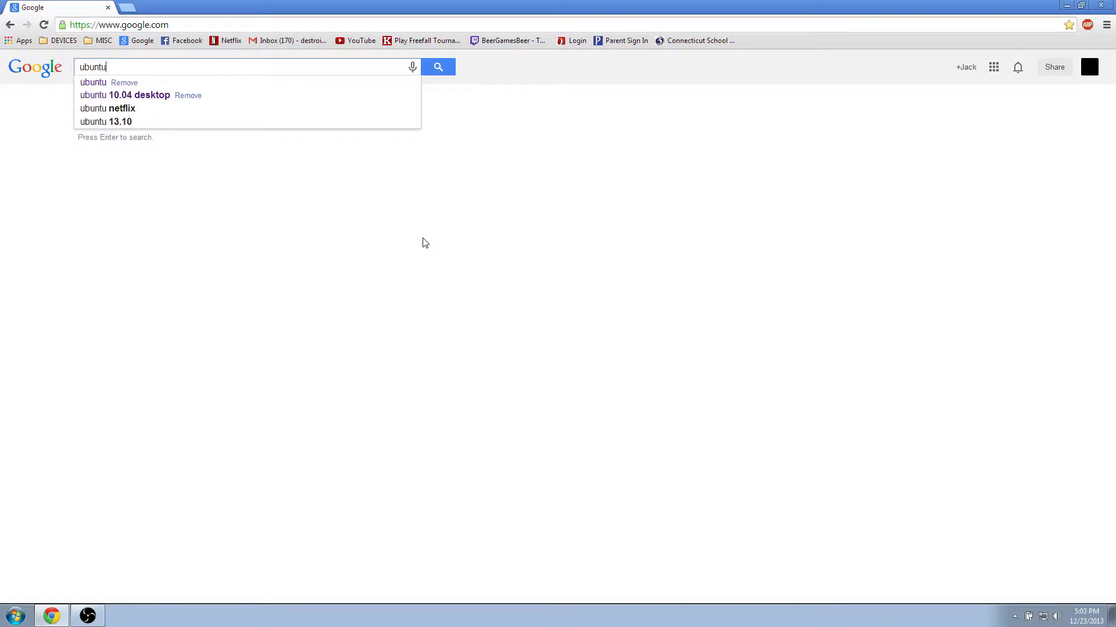
{"action": "left_click", "coordinate": [99, 83]}
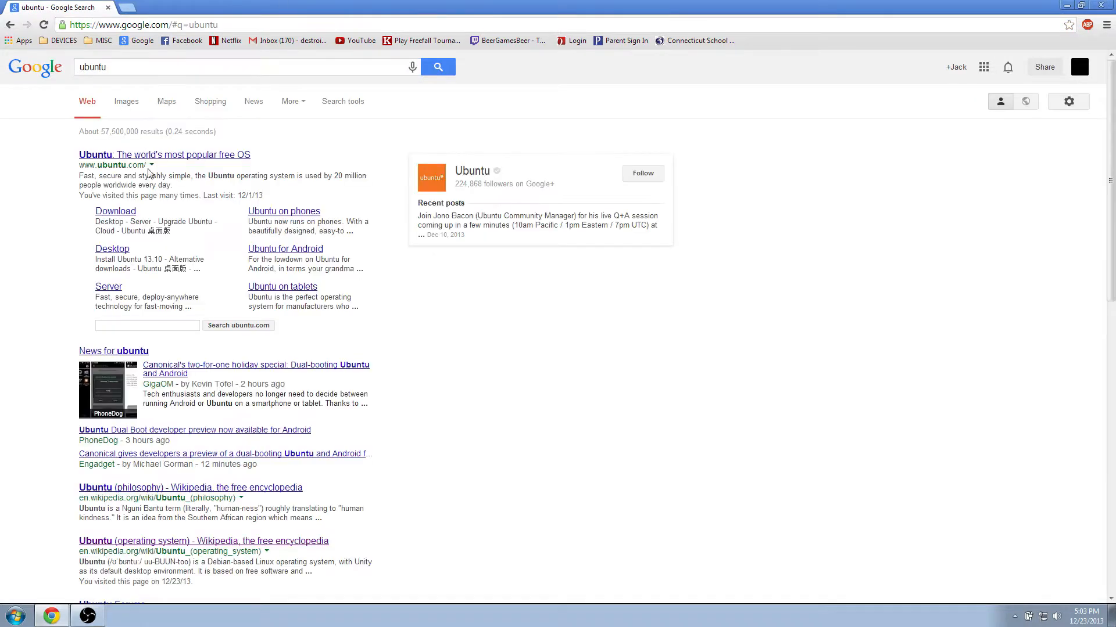
{"action": "left_click", "coordinate": [154, 159]}
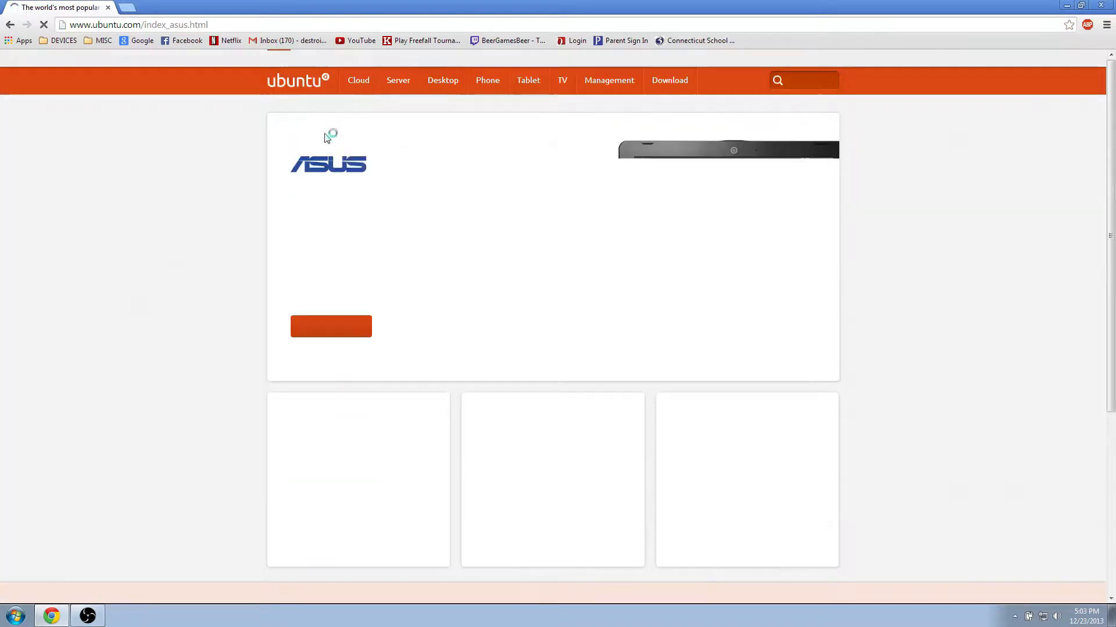
{"action": "left_click", "coordinate": [443, 84]}
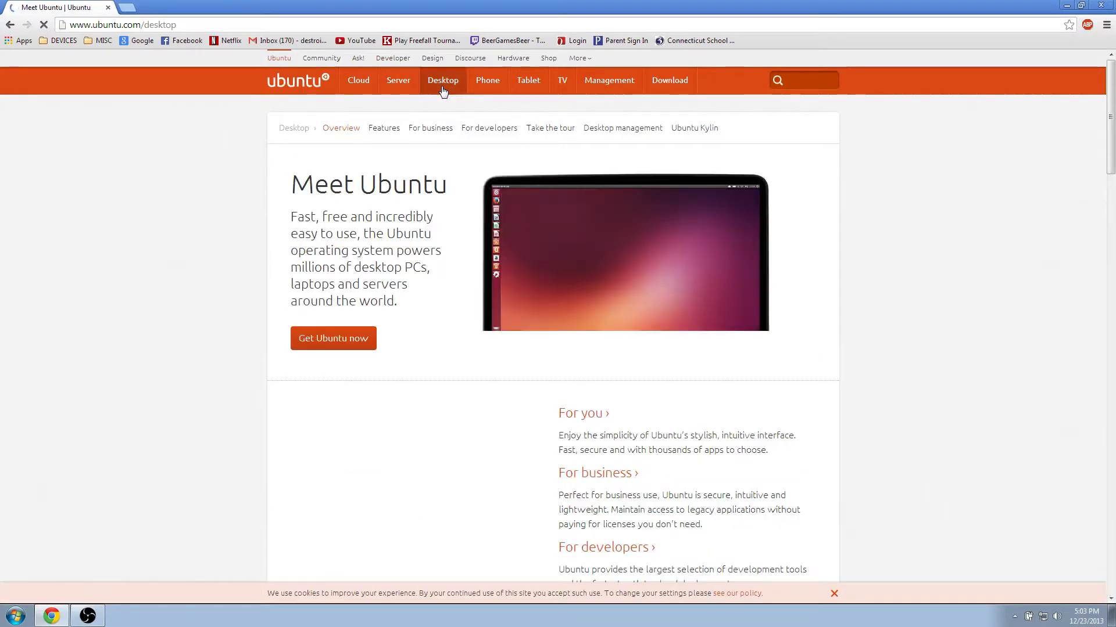
{"action": "scroll", "coordinate": [354, 288], "scroll_direction": "down", "scroll_amount": 6}
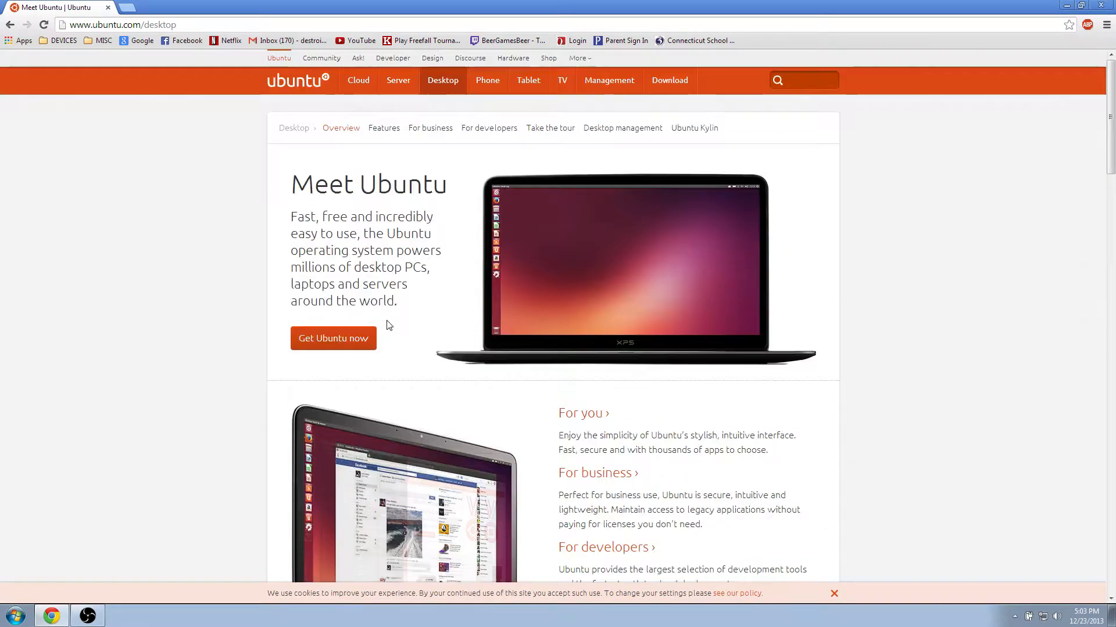
{"action": "left_click", "coordinate": [371, 339]}
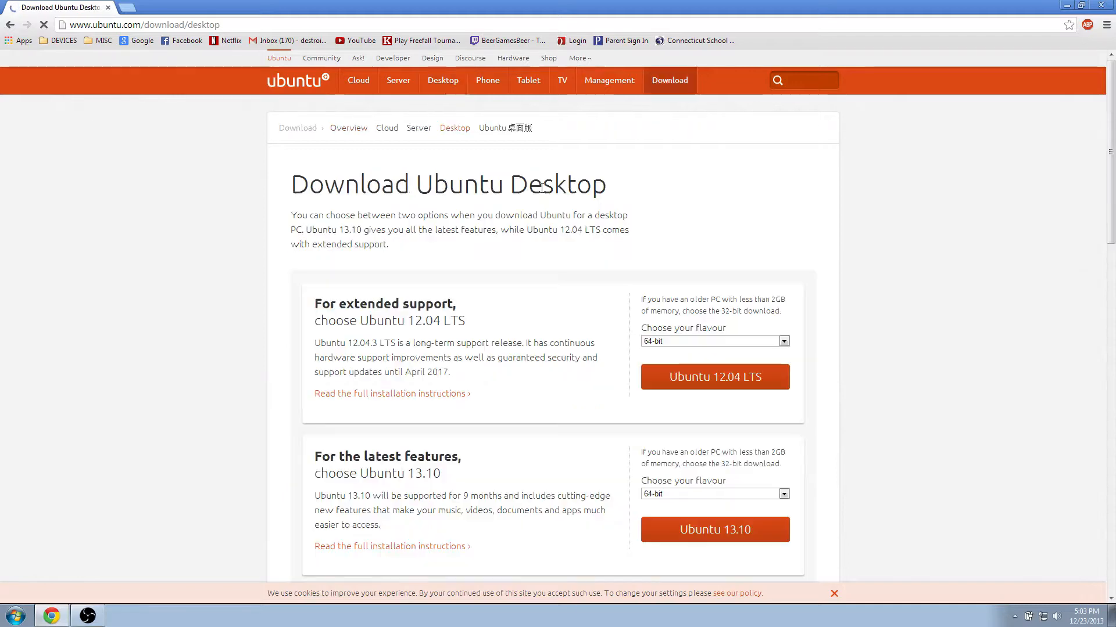
Choose Ubuntu 12.04 LTS (64-bit) and skip the contribution so the download starts.
{"action": "scroll", "coordinate": [543, 226], "scroll_direction": "down", "scroll_amount": 1}
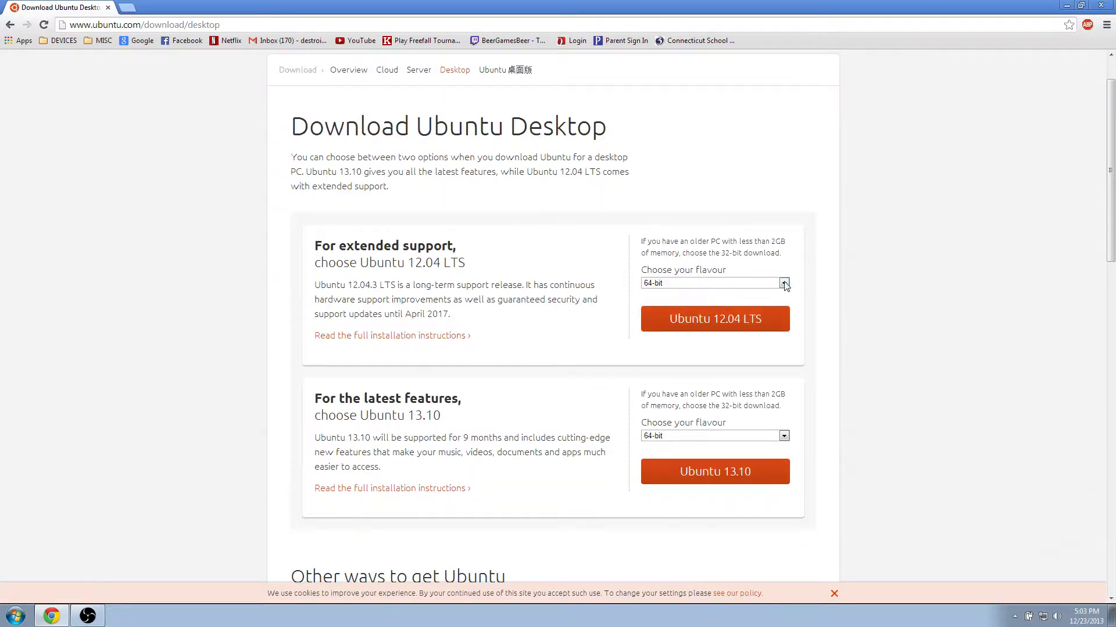
{"action": "left_click", "coordinate": [769, 328]}
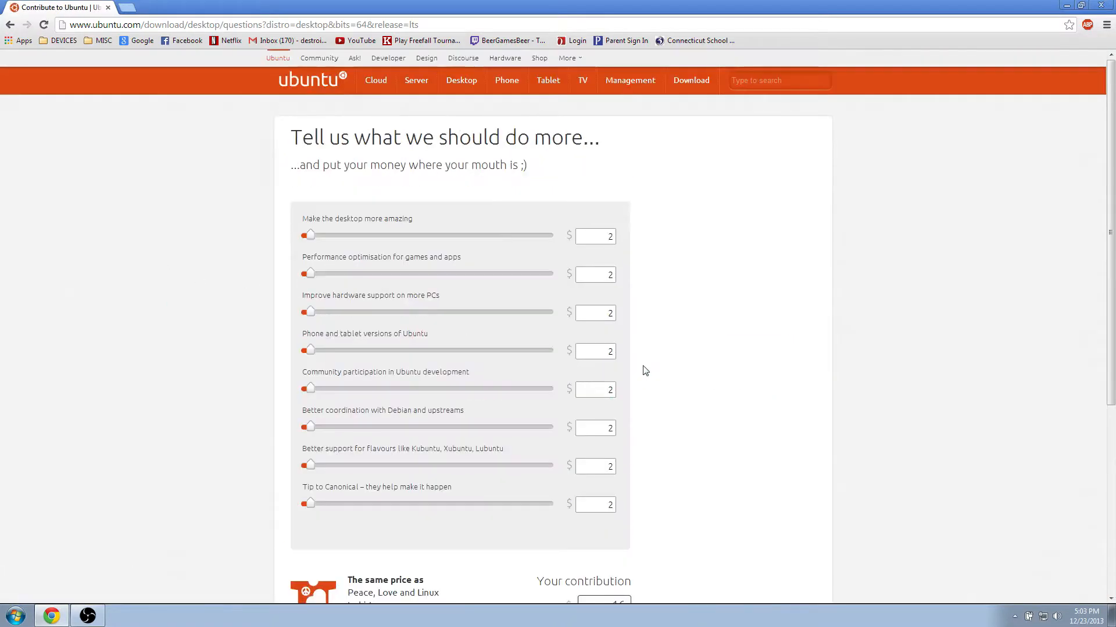
{"action": "scroll", "coordinate": [633, 364], "scroll_direction": "down", "scroll_amount": 2}
{"action": "scroll", "coordinate": [435, 271], "scroll_direction": "down", "scroll_amount": 1}
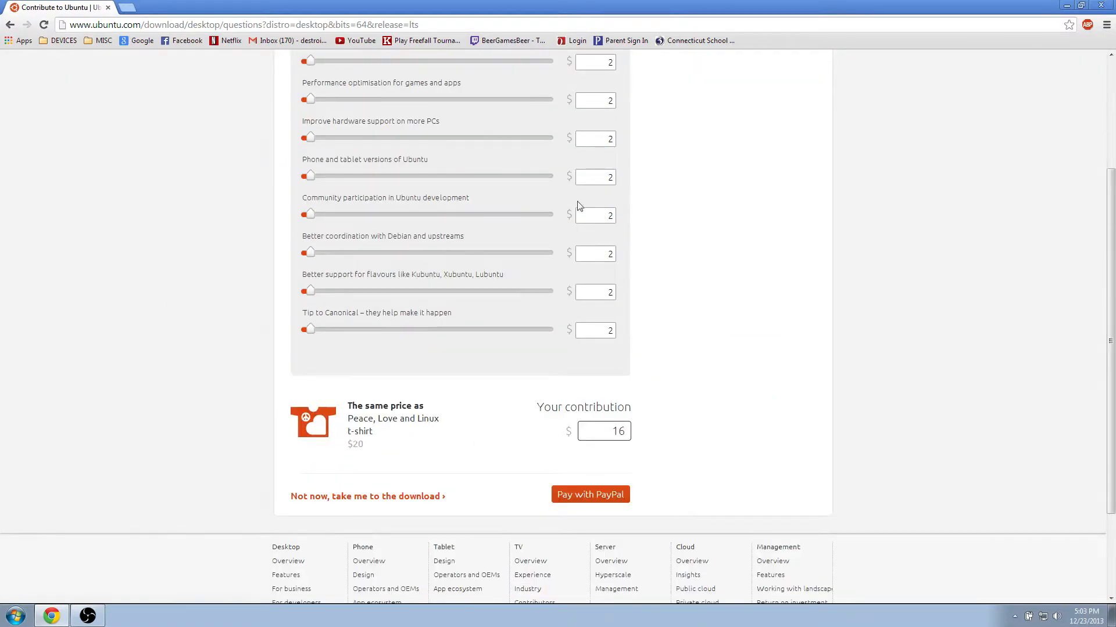
{"action": "left_click", "coordinate": [423, 502]}
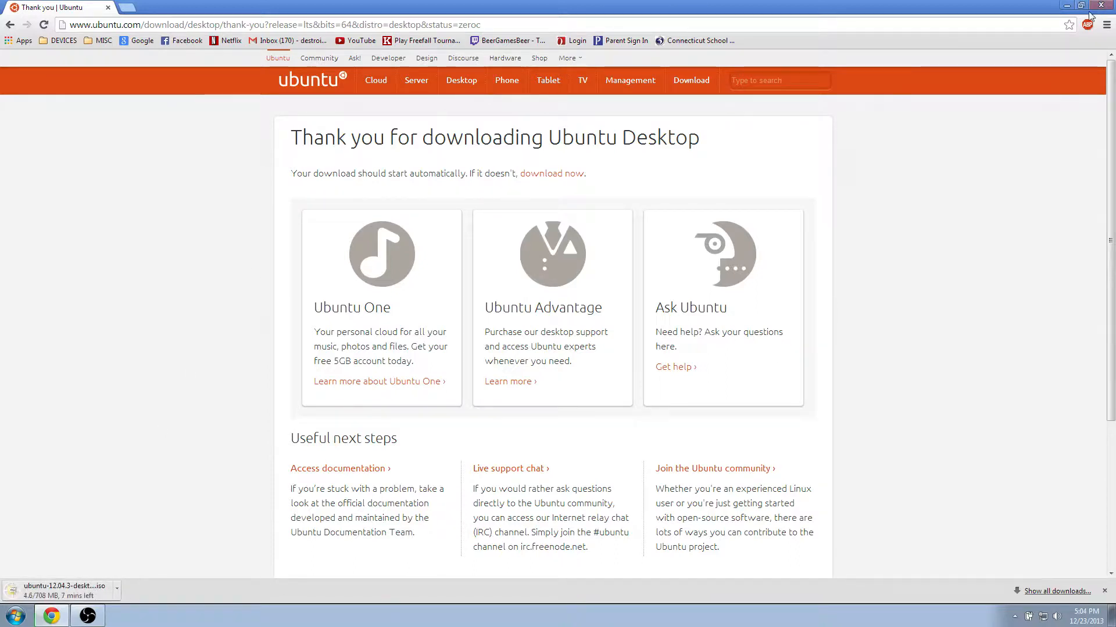
Cancel the Ubuntu download and close Chrome.
{"action": "left_click", "coordinate": [116, 589]}
{"action": "left_click", "coordinate": [125, 573]}
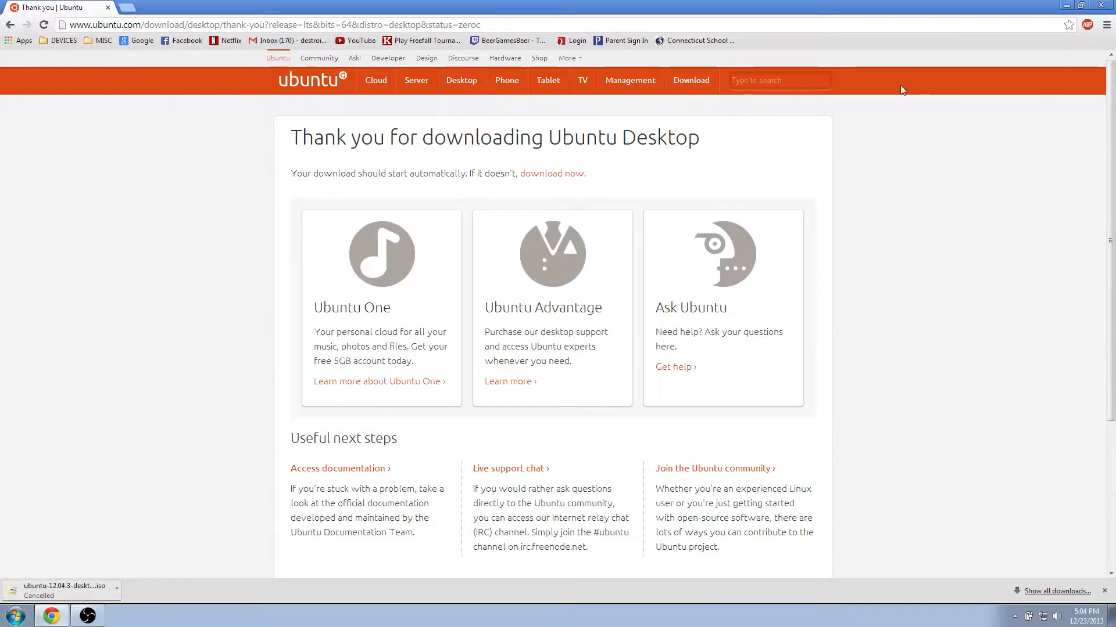
{"action": "left_click", "coordinate": [1102, 5]}
Check that the Downloads folder is empty, then close it.
{"action": "key", "text": "super"}
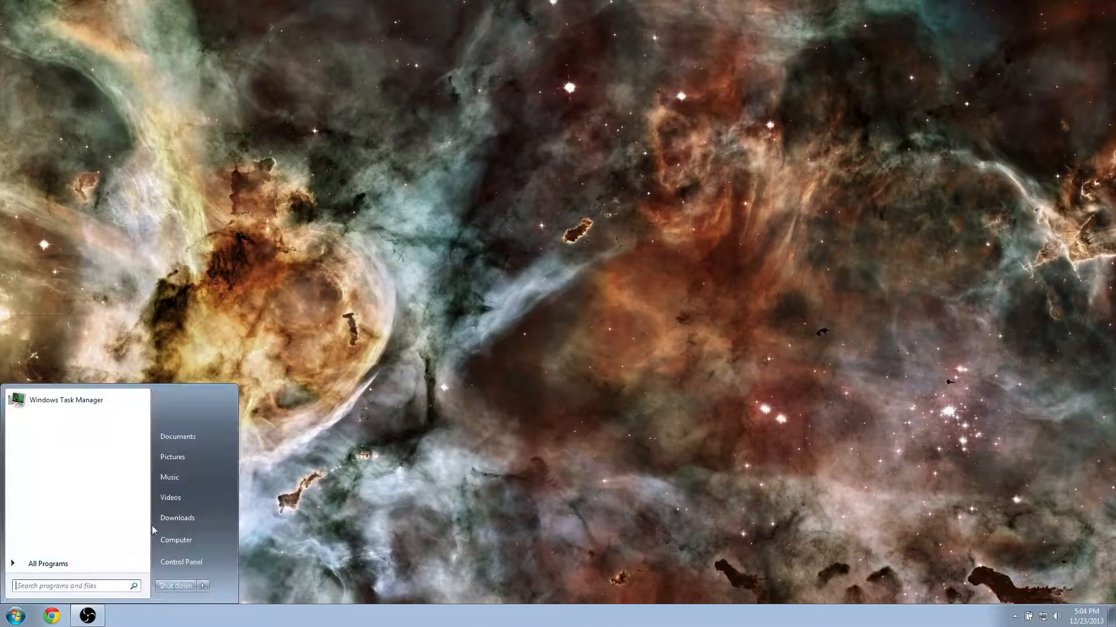
{"action": "left_click", "coordinate": [196, 521]}
{"action": "left_click_drag", "start_coordinate": [491, 624], "coordinate": [614, 0]}
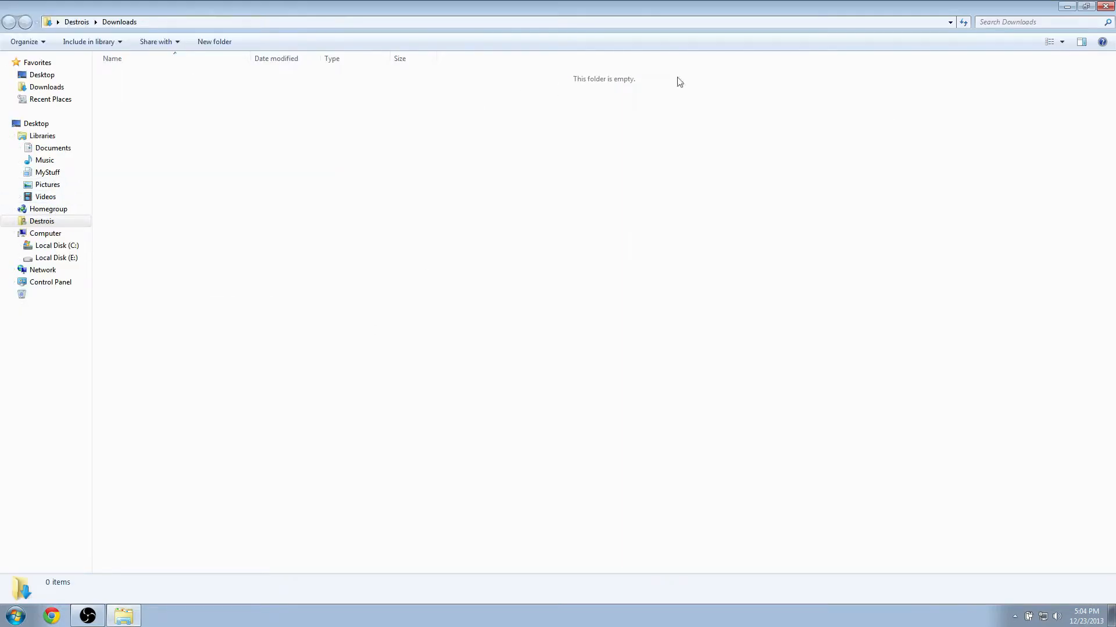
{"action": "left_click", "coordinate": [1105, 7]}
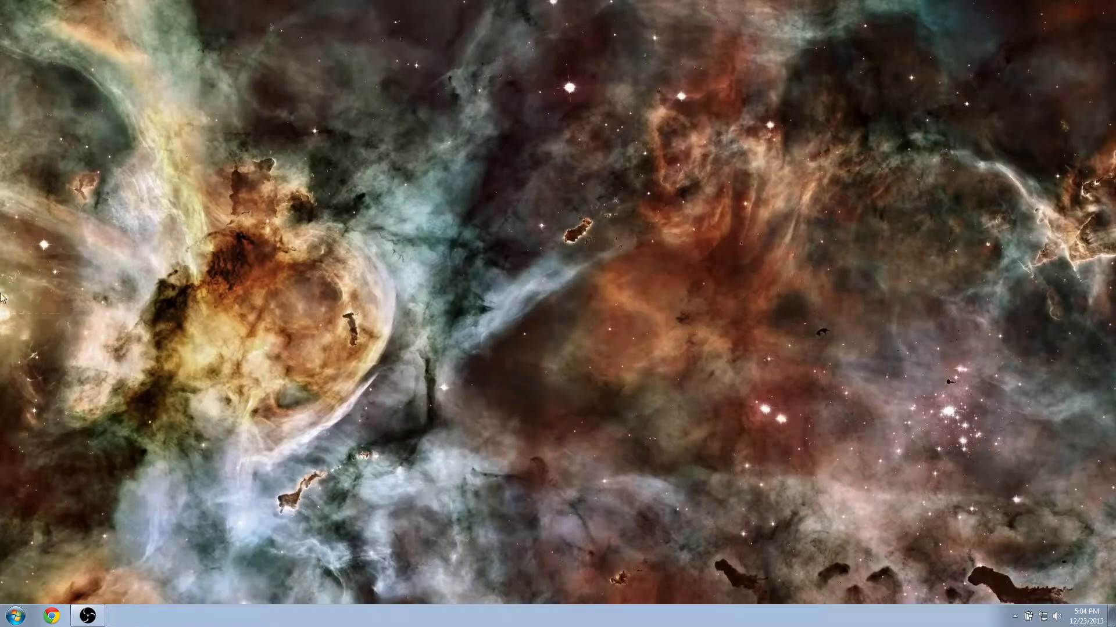
Launch Oracle VM VirtualBox from a Start menu search for 'virt'.
{"action": "left_click", "coordinate": [5, 616]}
{"action": "type", "text": "virt"}
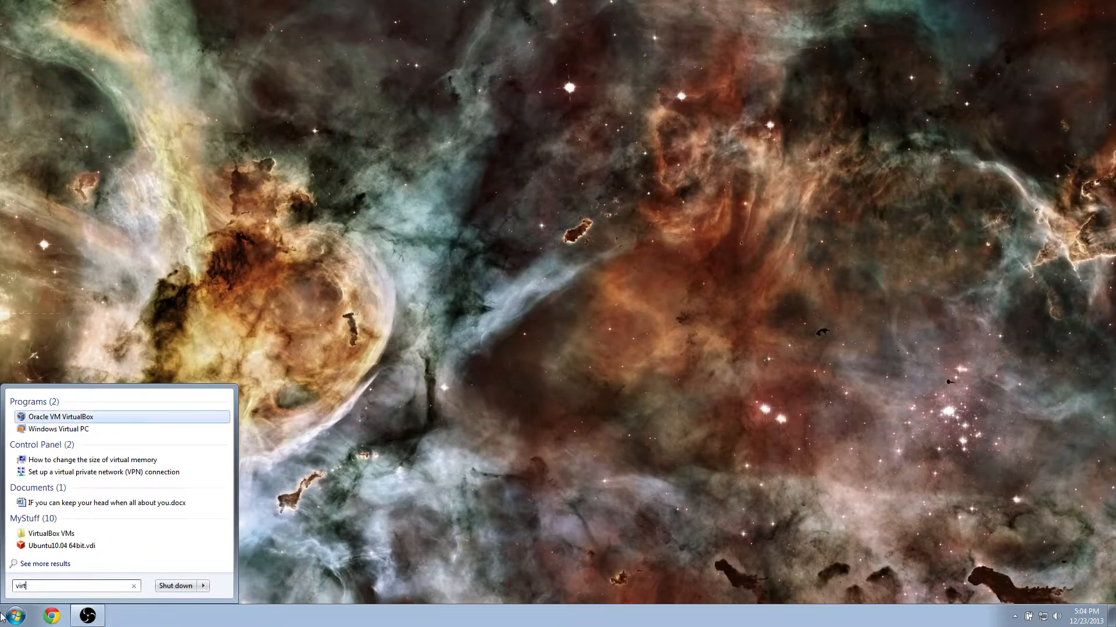
{"action": "key", "text": "Return"}
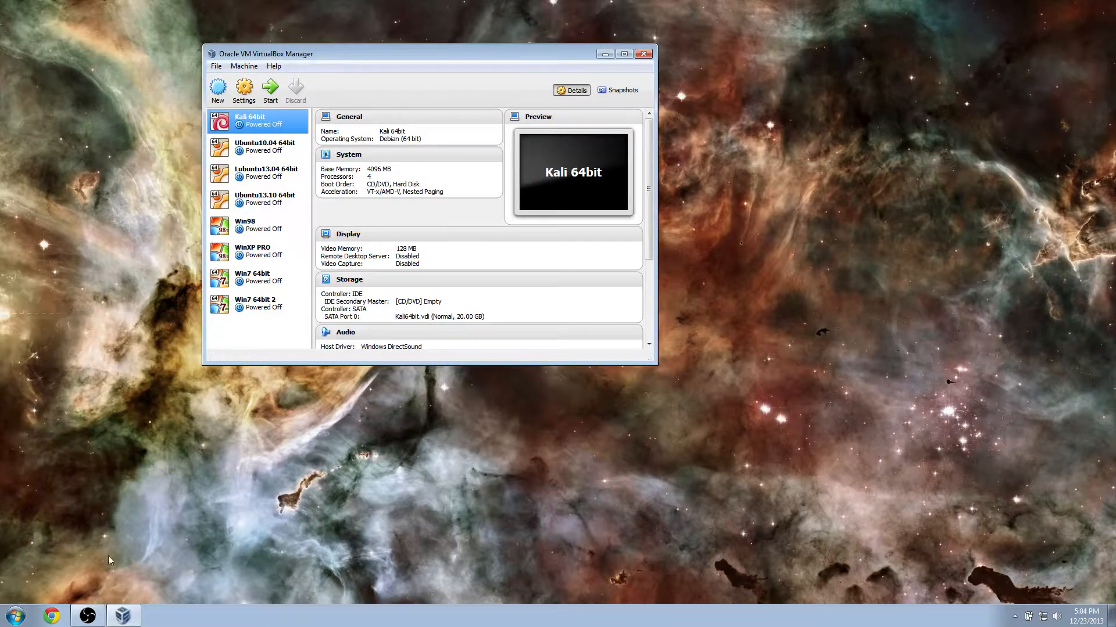
Create a new Linux Ubuntu (64 bit) VM named Ubuntu12.04 64bit with 4096 MB memory.
{"action": "left_click", "coordinate": [218, 88]}
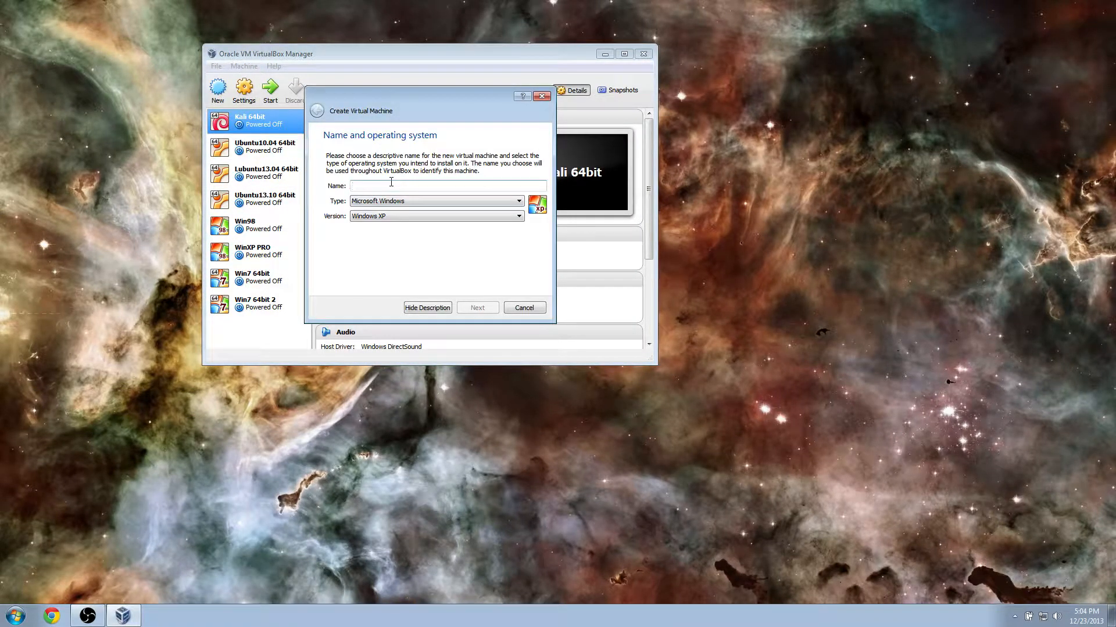
{"action": "type", "text": "Ubuntu12.04"}
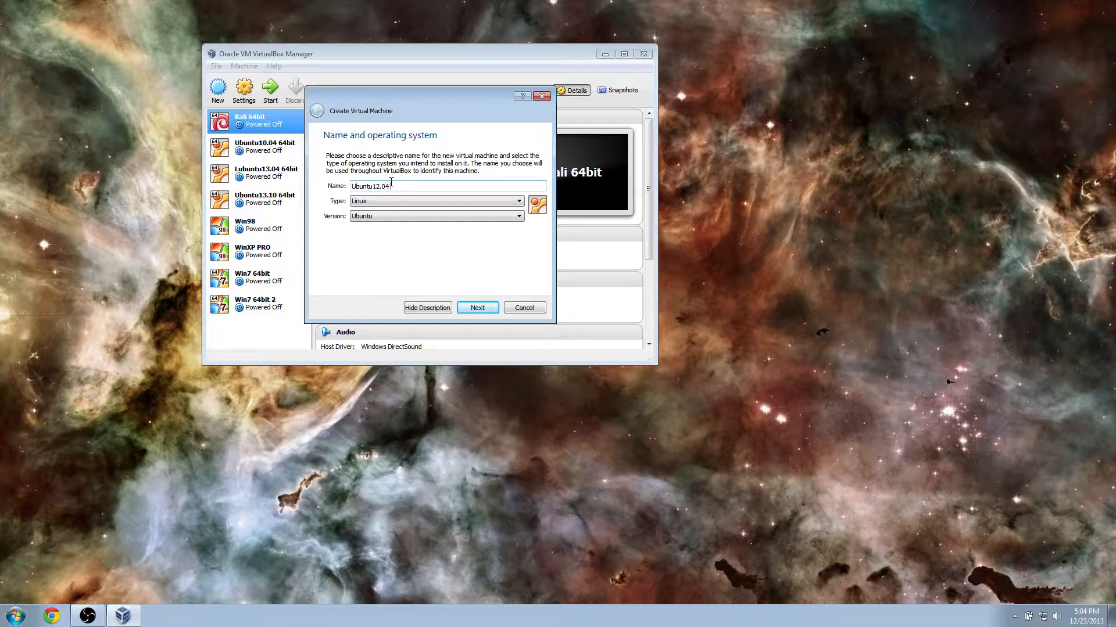
{"action": "type", "text": "64bit"}
{"action": "left_click", "coordinate": [485, 313]}
{"action": "left_click_drag", "start_coordinate": [334, 197], "coordinate": [373, 201]}
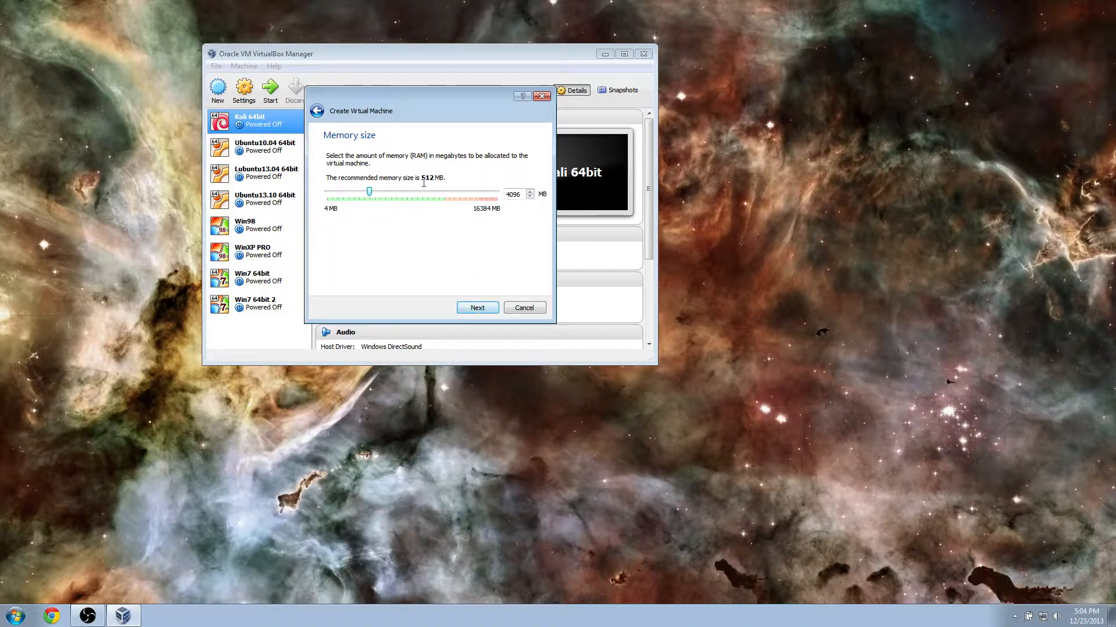
{"action": "left_click", "coordinate": [476, 310]}
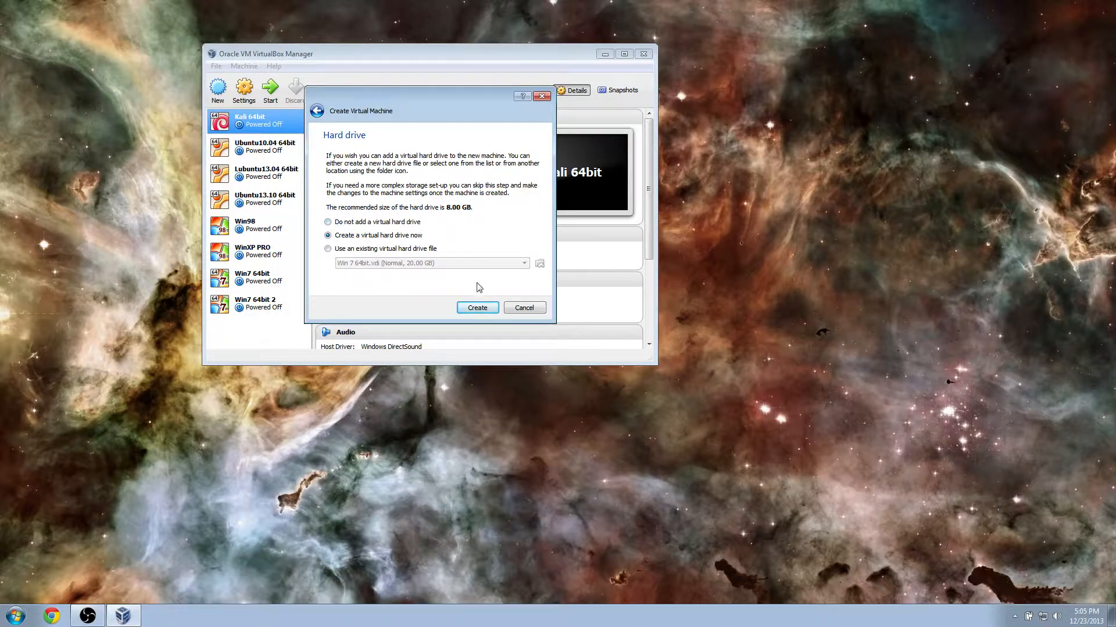
Create a dynamically allocated 8.00 GB disk, Ubuntu12.04 64bit.vdi, in the VirtualBox VMs folder.
{"action": "left_click", "coordinate": [477, 307]}
{"action": "left_click", "coordinate": [496, 320]}
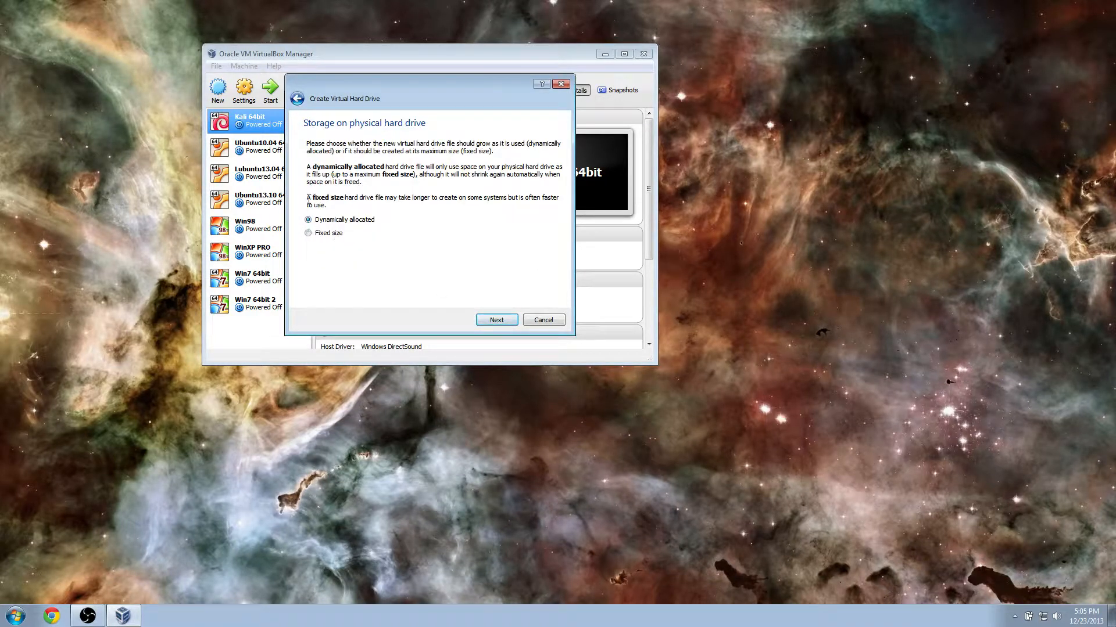
{"action": "left_click", "coordinate": [495, 321]}
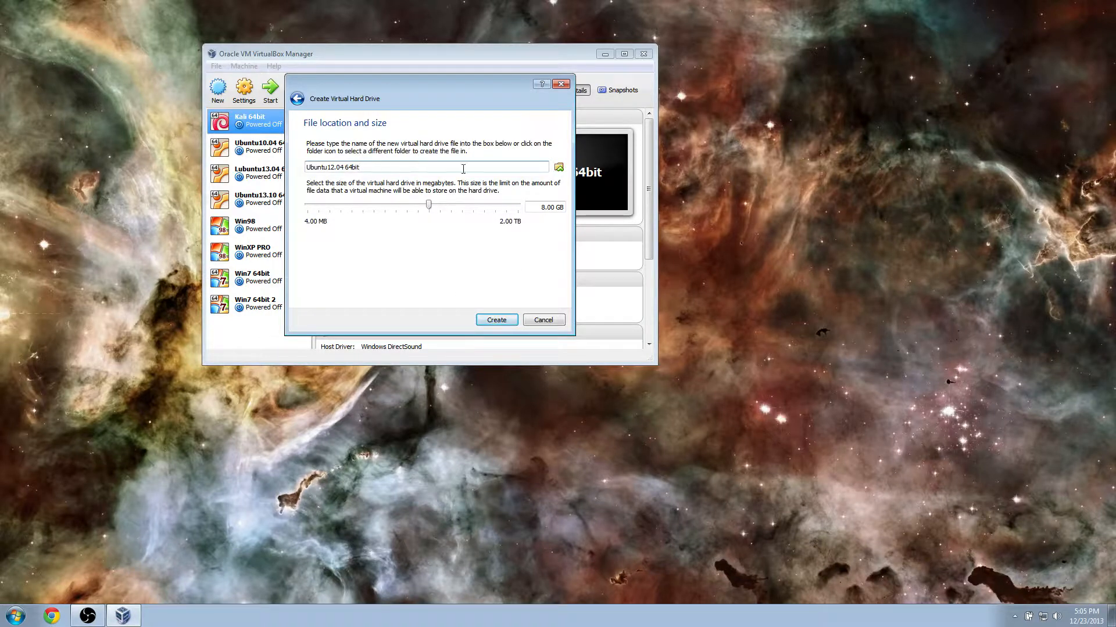
{"action": "left_click", "coordinate": [559, 168]}
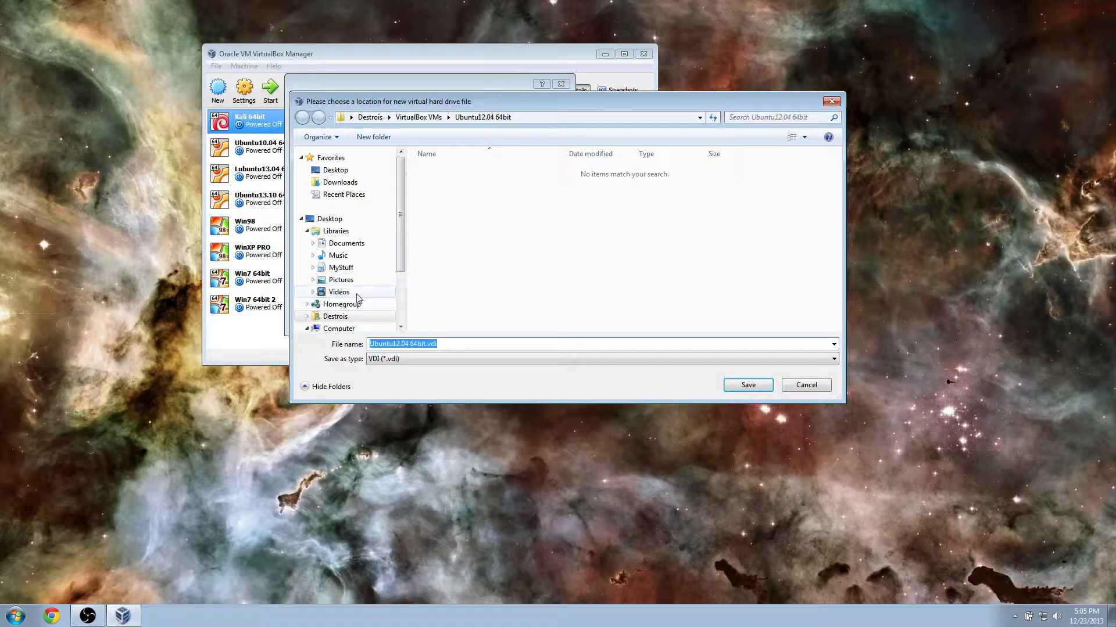
{"action": "left_click", "coordinate": [341, 268]}
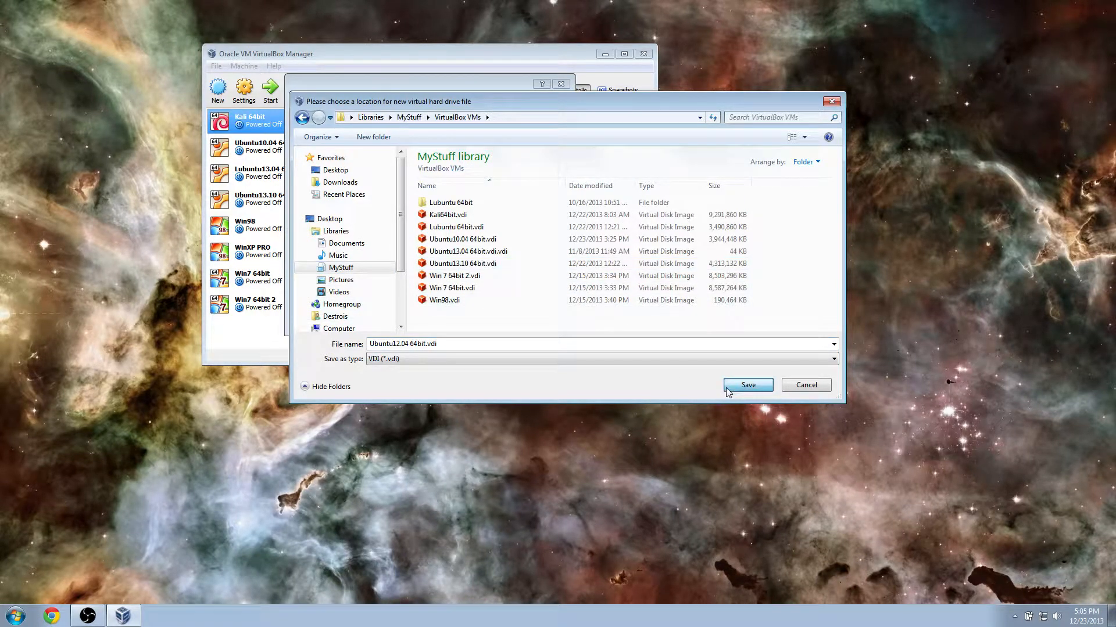
{"action": "left_click", "coordinate": [727, 388]}
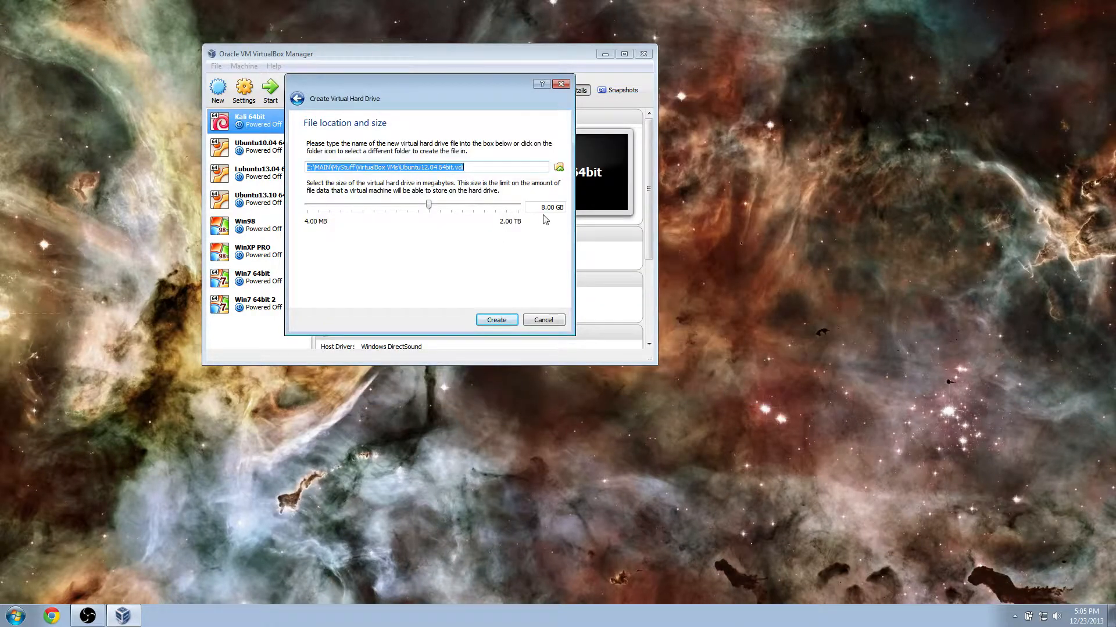
{"action": "left_click", "coordinate": [503, 321]}
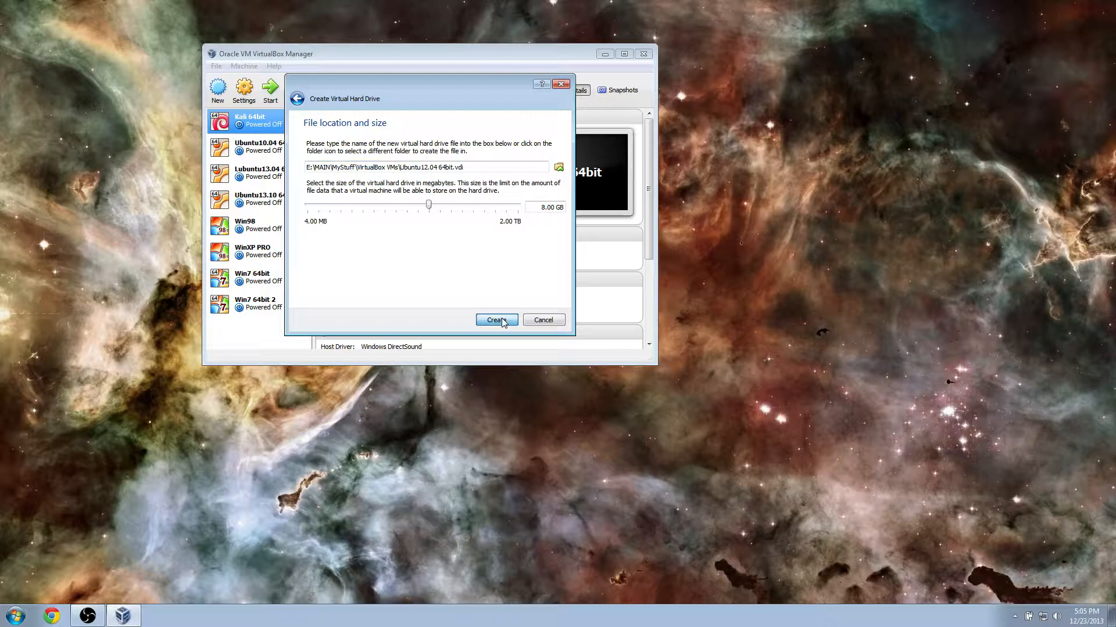
{"action": "left_click", "coordinate": [501, 319]}
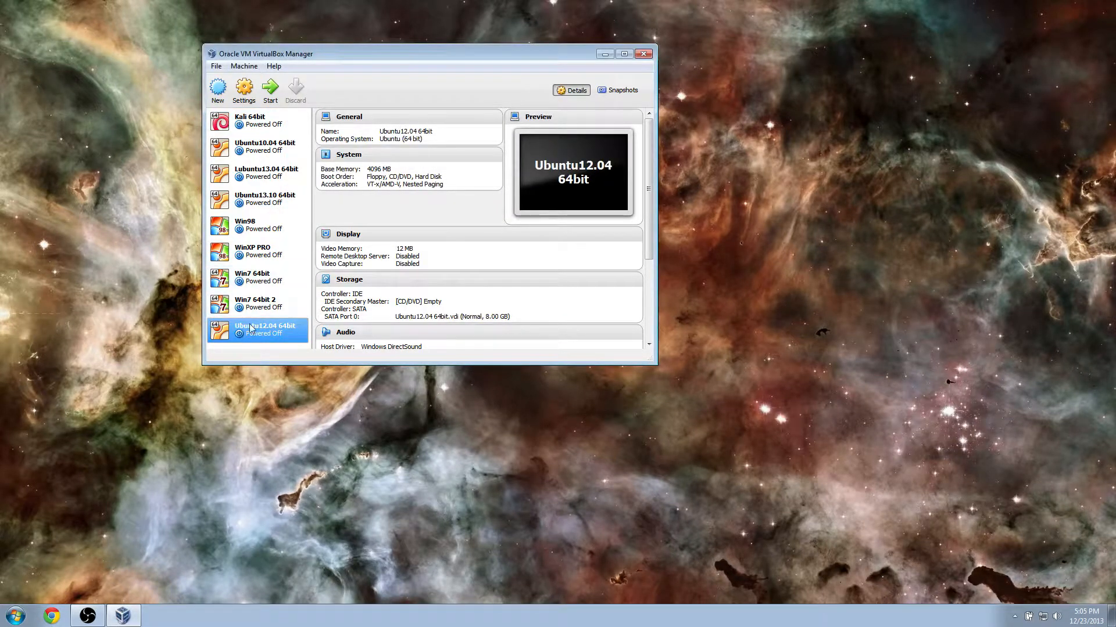
Move Ubuntu12.04 64bit below Ubuntu10.04 and make its shared clipboard and drag-and-drop Bidirectional.
{"action": "left_click_drag", "start_coordinate": [254, 329], "coordinate": [285, 165]}
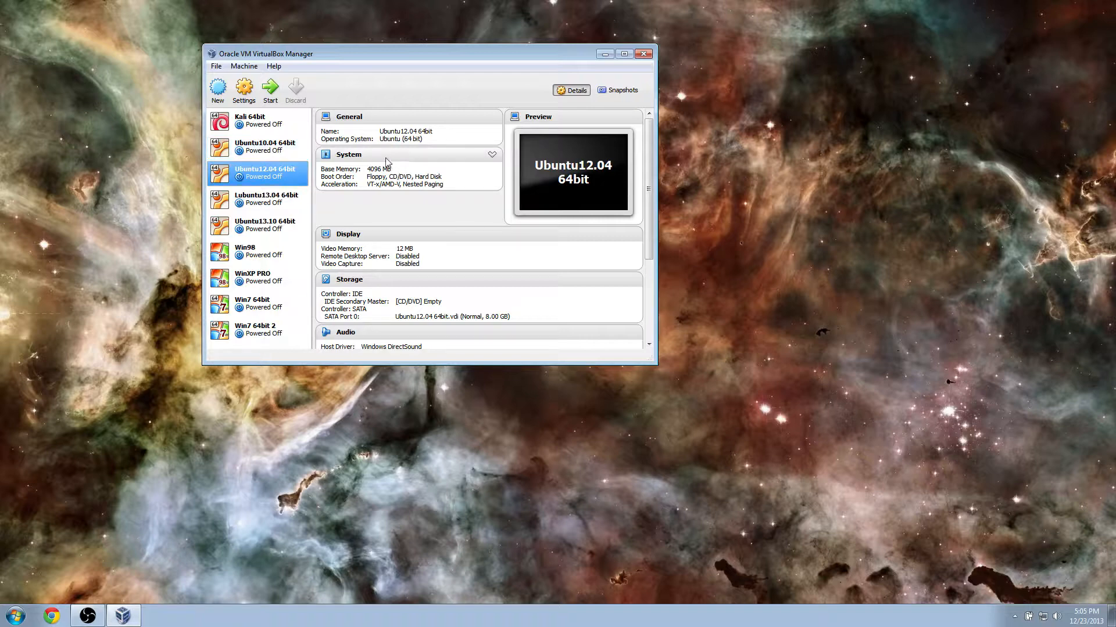
{"action": "left_click", "coordinate": [251, 95]}
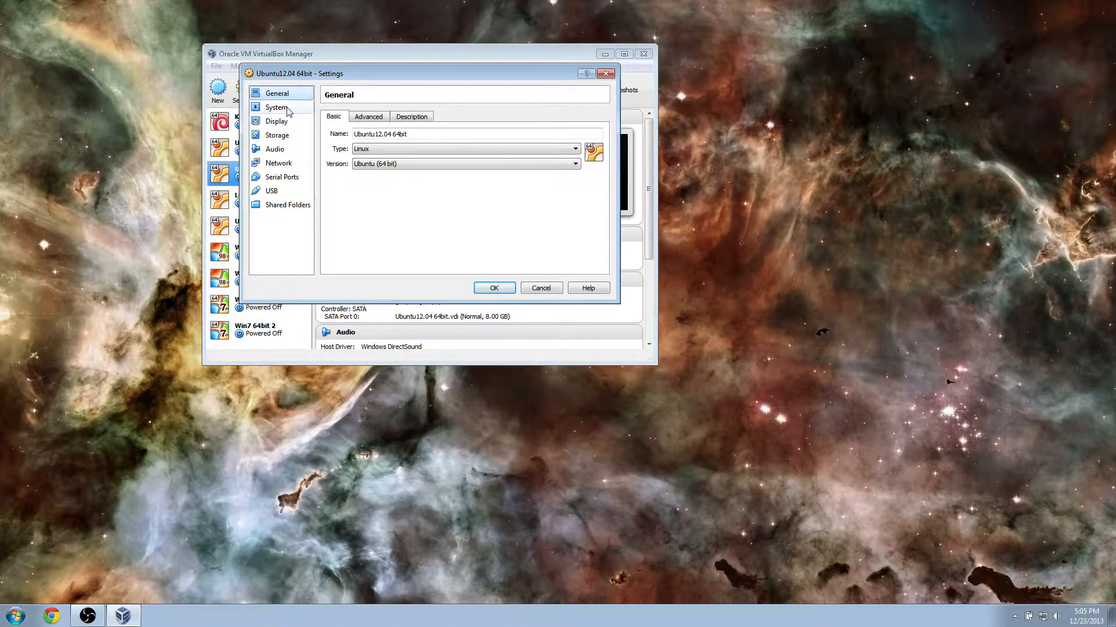
{"action": "left_click", "coordinate": [373, 116]}
{"action": "left_click", "coordinate": [424, 149]}
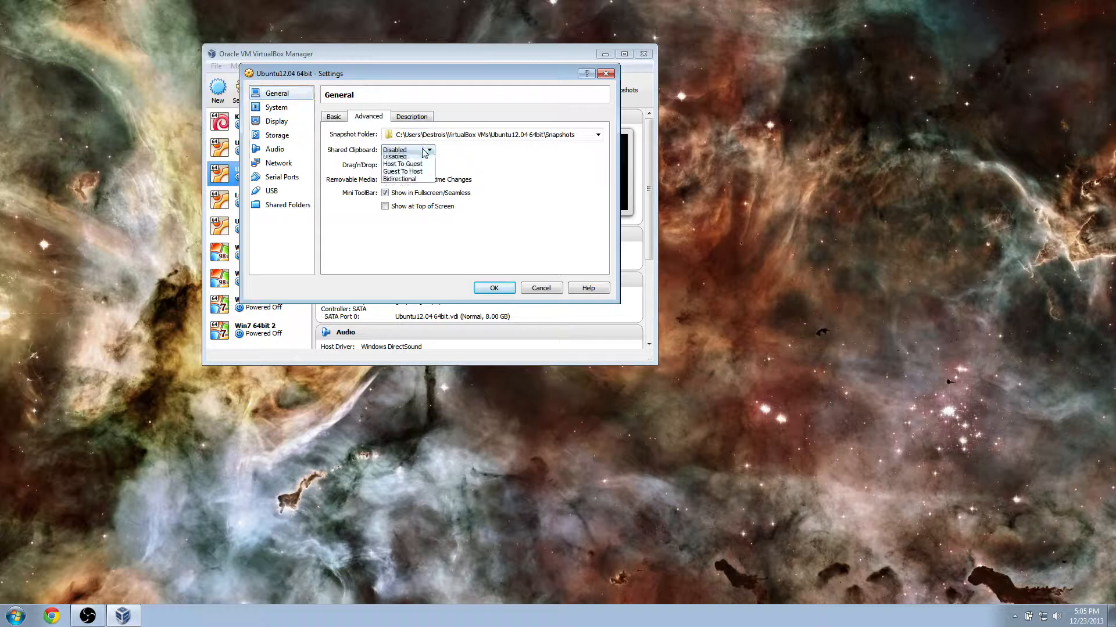
{"action": "left_click", "coordinate": [416, 182]}
{"action": "left_click", "coordinate": [417, 165]}
{"action": "left_click", "coordinate": [416, 198]}
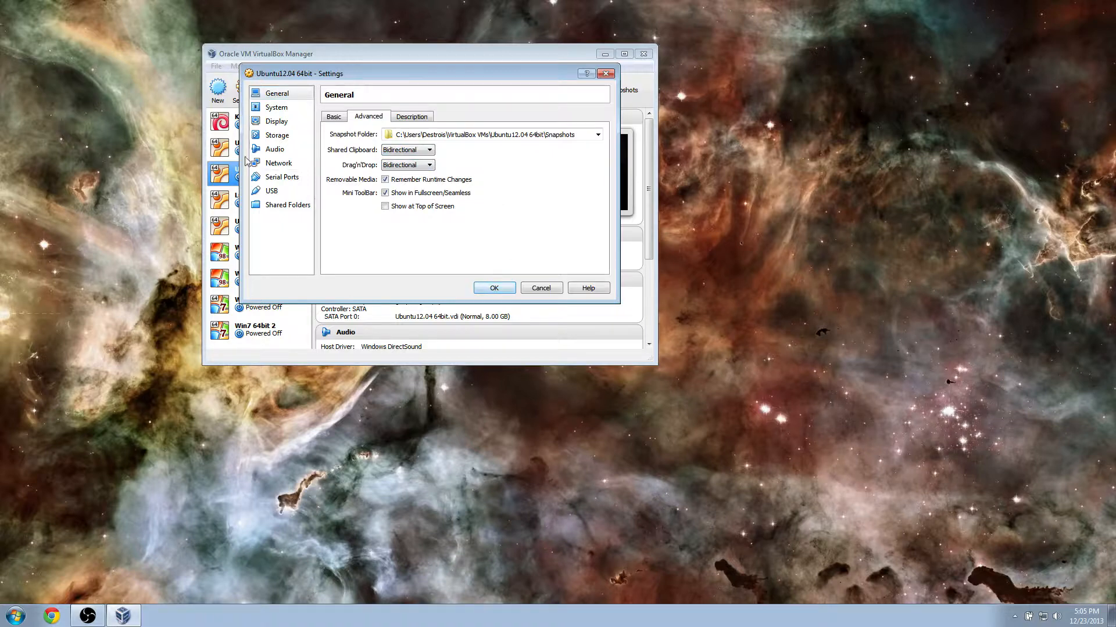
Give the machine 4 processors and 128 MB video memory, then save the settings.
{"action": "left_click", "coordinate": [286, 112]}
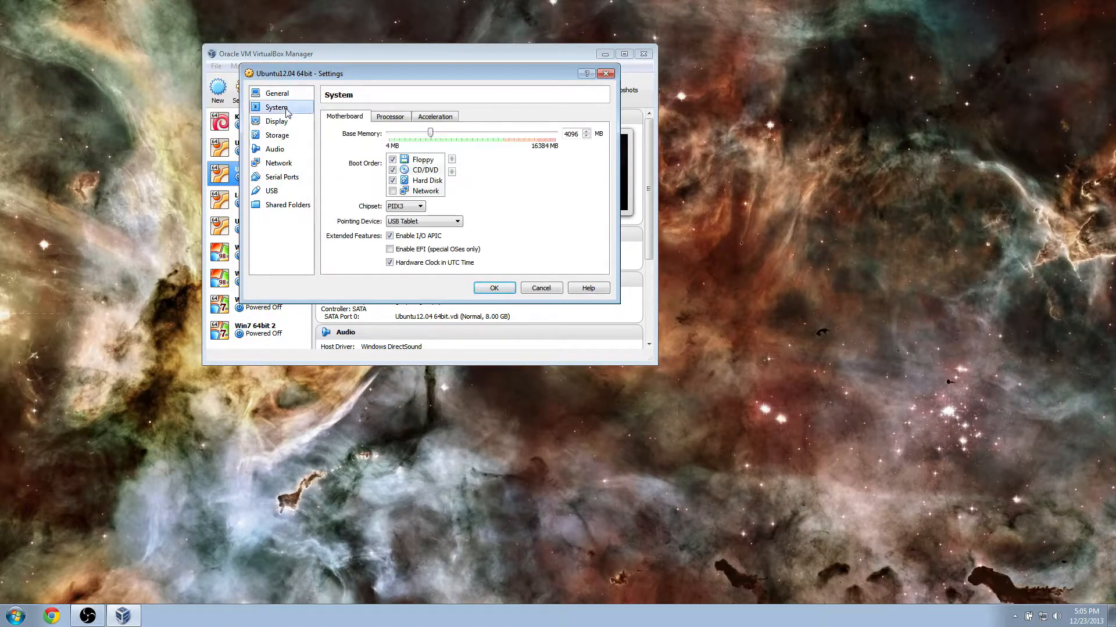
{"action": "left_click", "coordinate": [392, 119]}
{"action": "left_click_drag", "start_coordinate": [389, 132], "coordinate": [431, 139]}
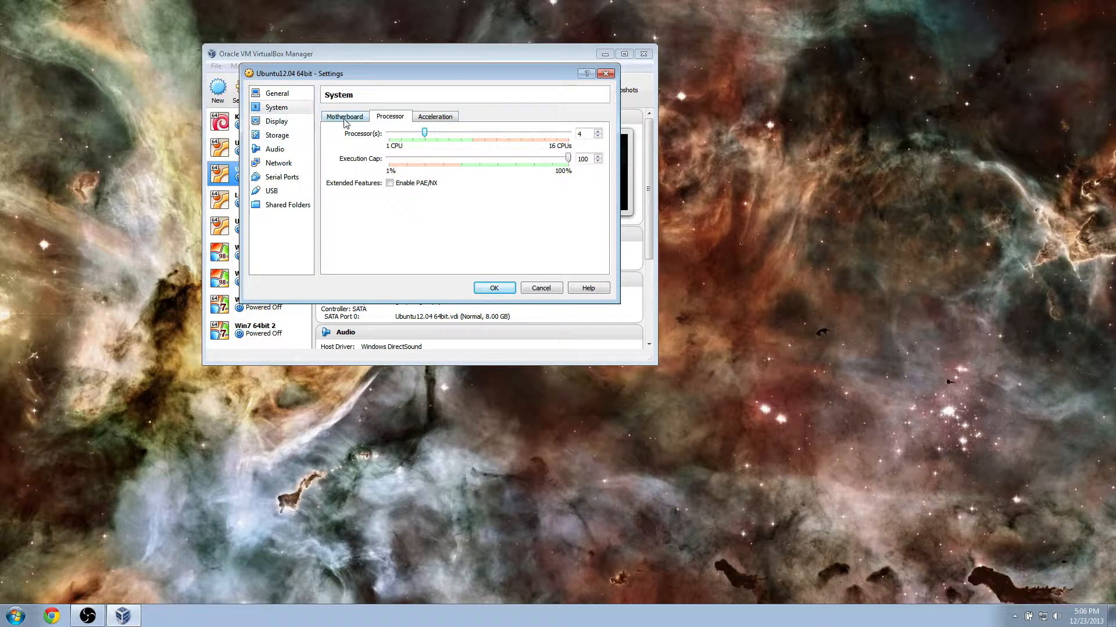
{"action": "left_click", "coordinate": [294, 128]}
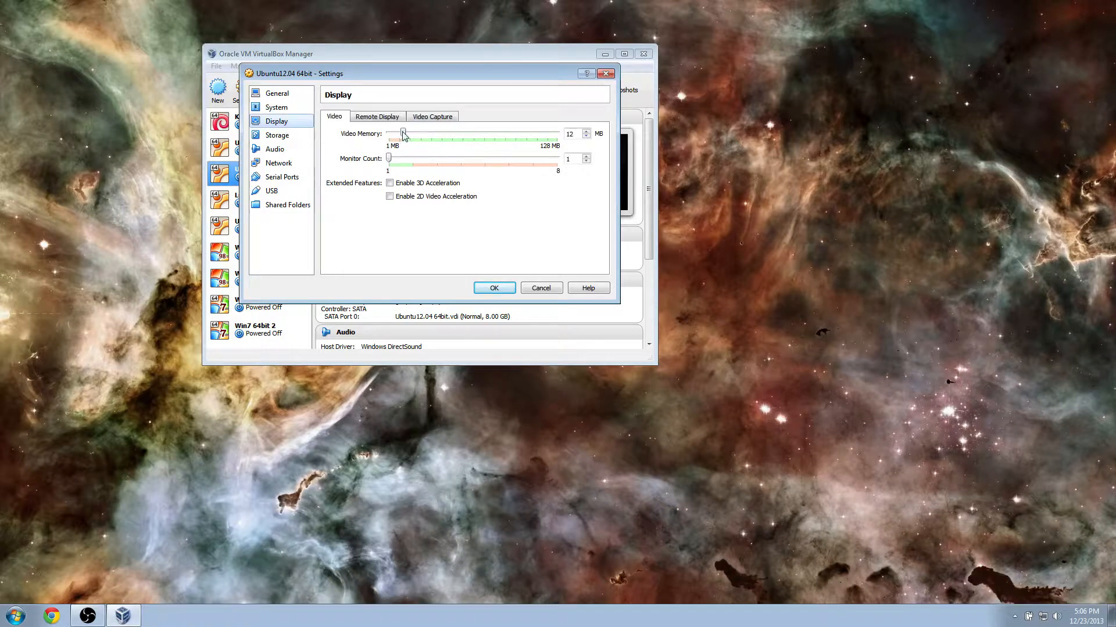
{"action": "left_click_drag", "start_coordinate": [402, 134], "coordinate": [580, 143]}
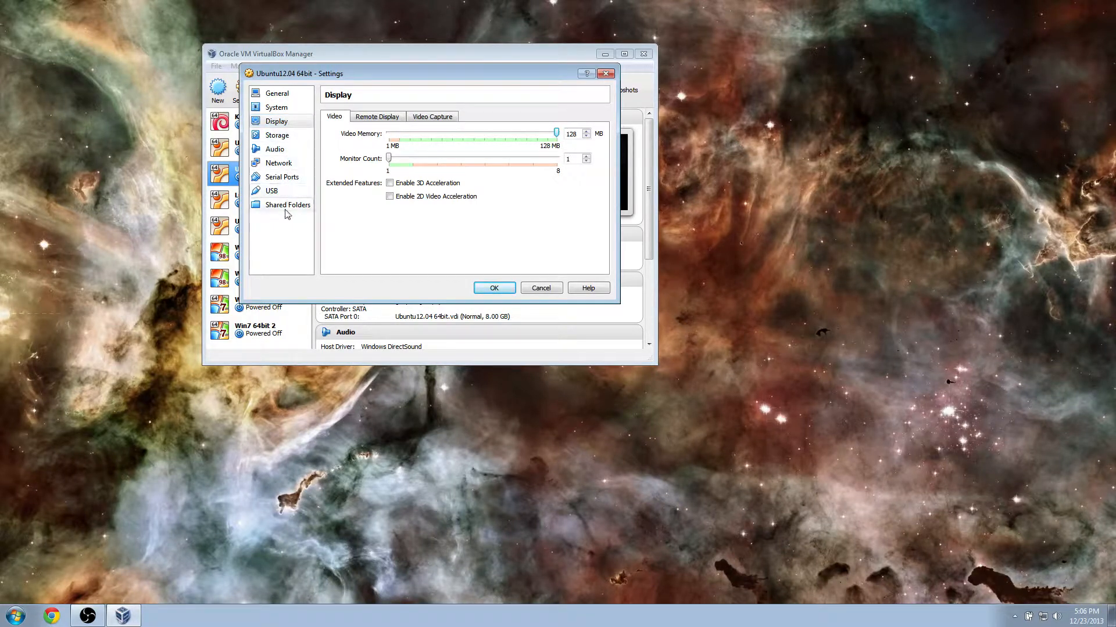
{"action": "left_click", "coordinate": [284, 164]}
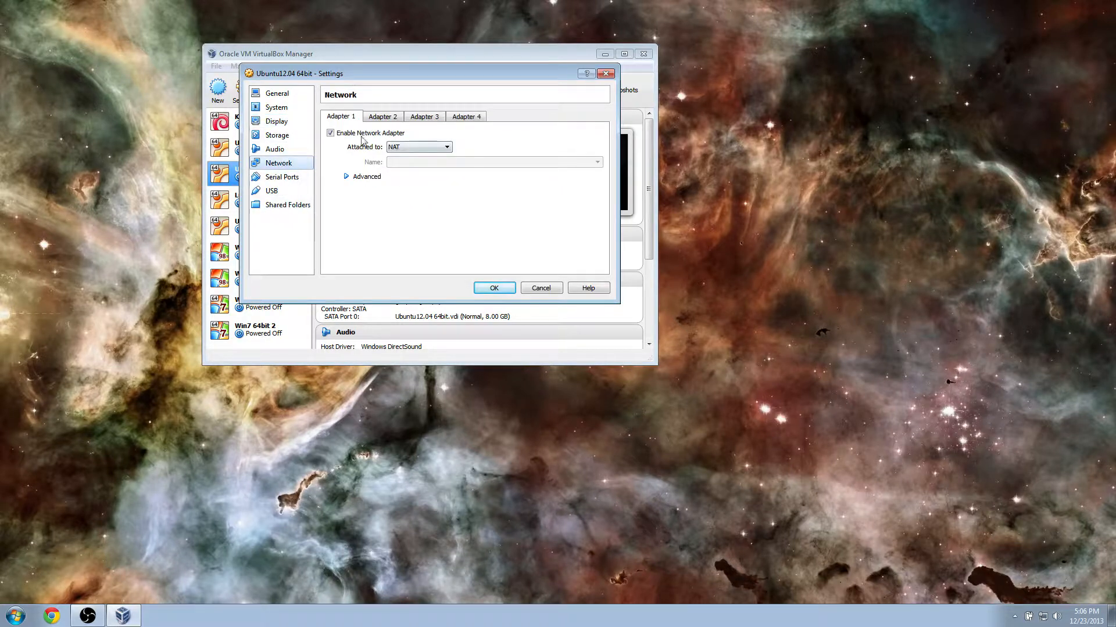
{"action": "left_click", "coordinate": [494, 289]}
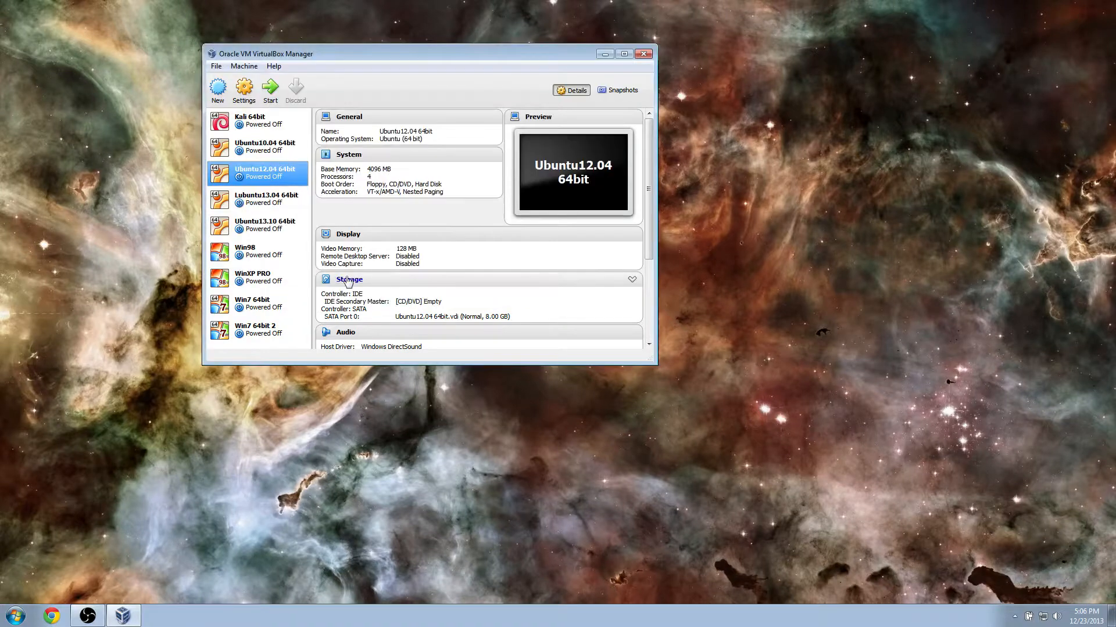
Start the VM with ubuntu-12.04.3-desktop-amd64.iso selected as its start-up disk.
{"action": "left_click", "coordinate": [270, 96]}
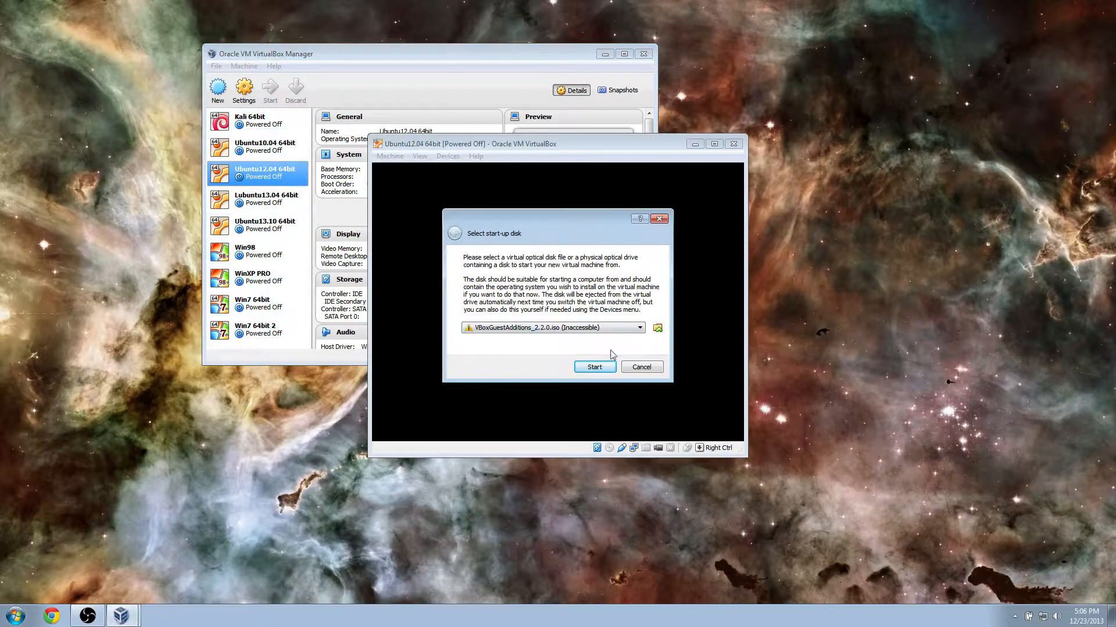
{"action": "left_click", "coordinate": [658, 329]}
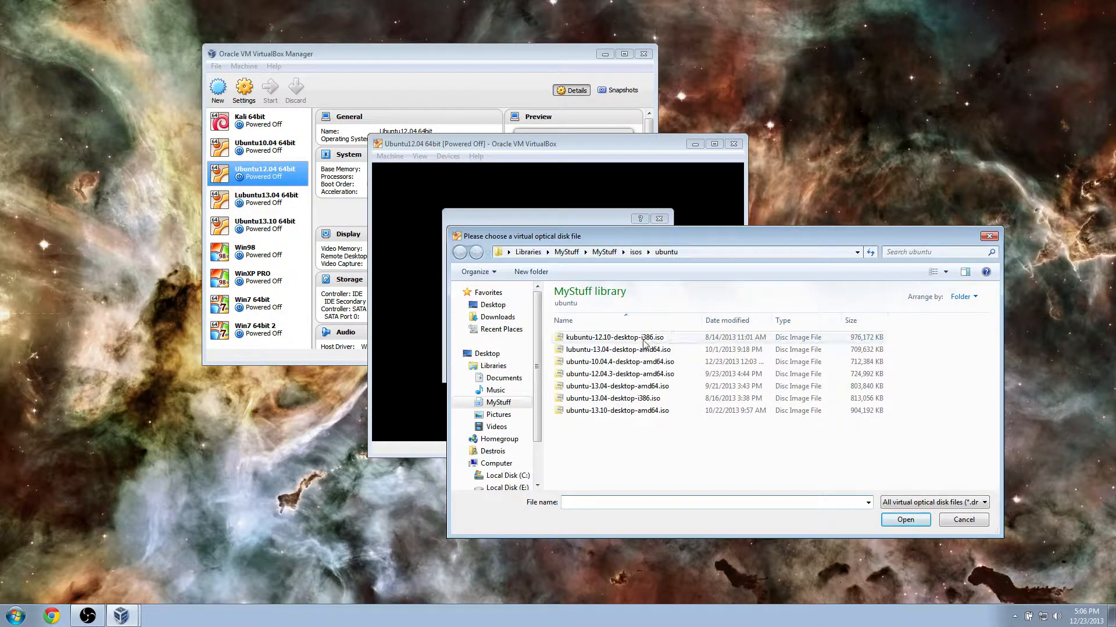
{"action": "left_click_drag", "start_coordinate": [578, 239], "coordinate": [464, 186]}
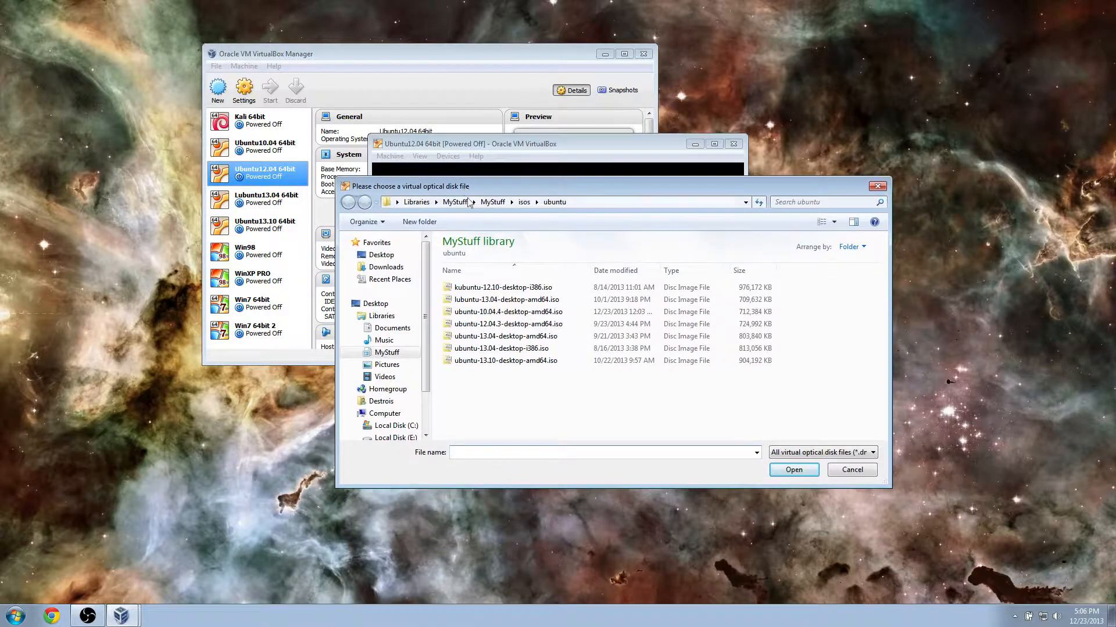
{"action": "left_click", "coordinate": [528, 327]}
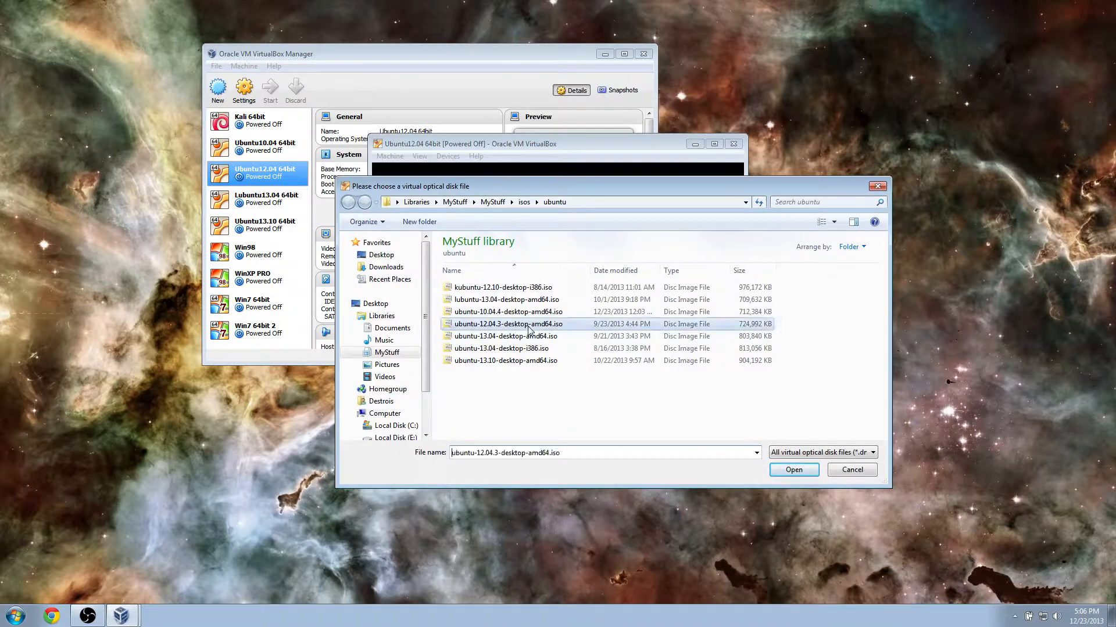
{"action": "left_click", "coordinate": [789, 473]}
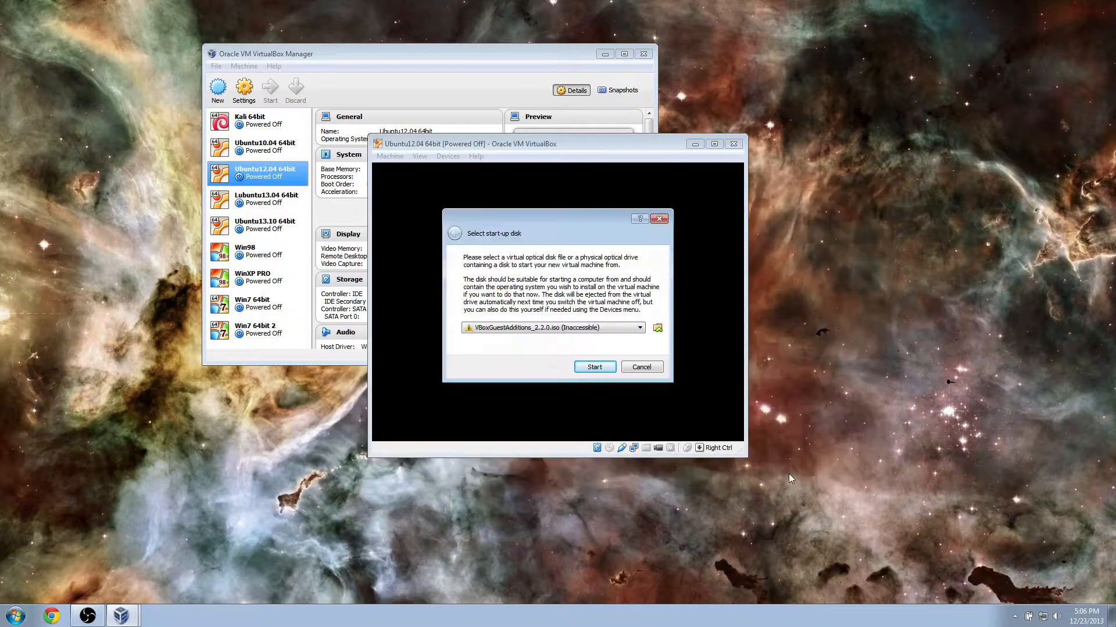
{"action": "left_click", "coordinate": [594, 368]}
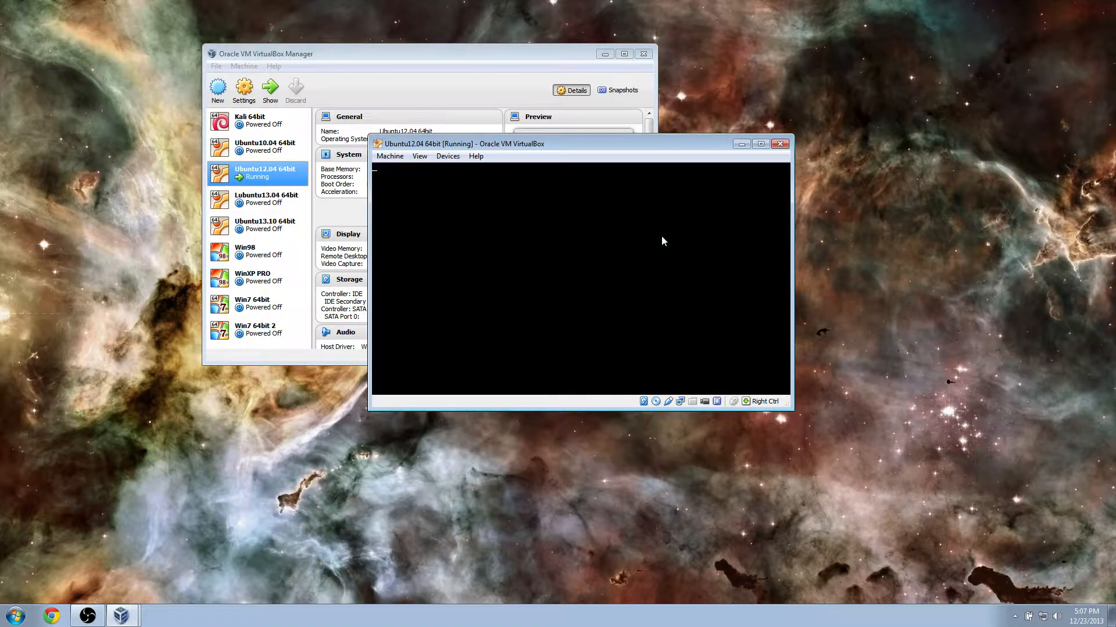
Move the VM window, dismiss the mouse-integration notice and maximize the window.
{"action": "left_click_drag", "start_coordinate": [695, 144], "coordinate": [563, 127]}
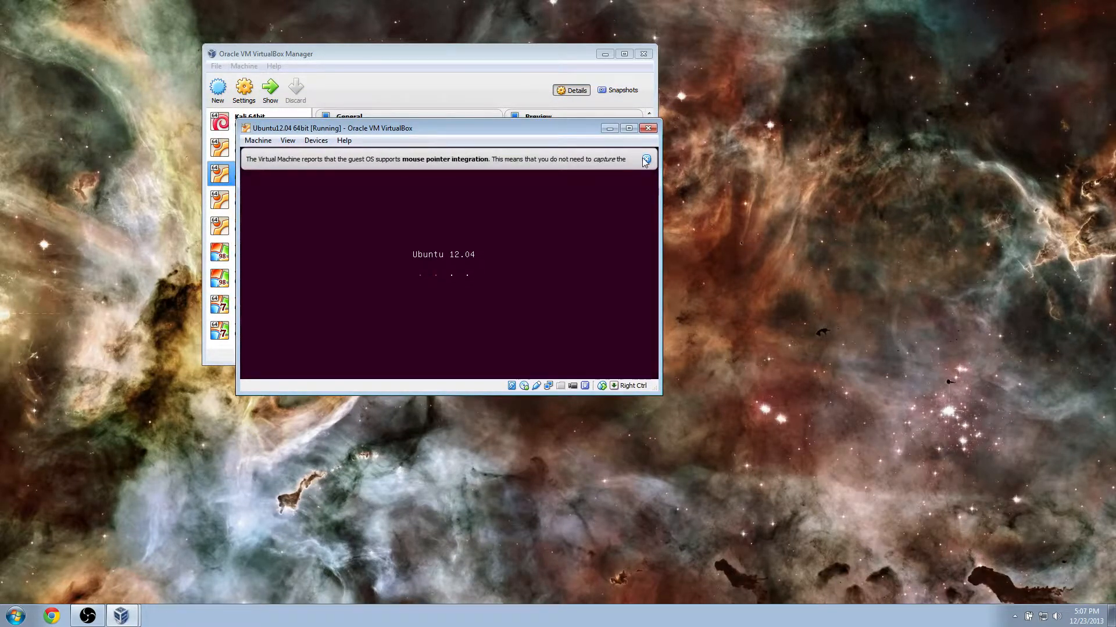
{"action": "left_click", "coordinate": [645, 159]}
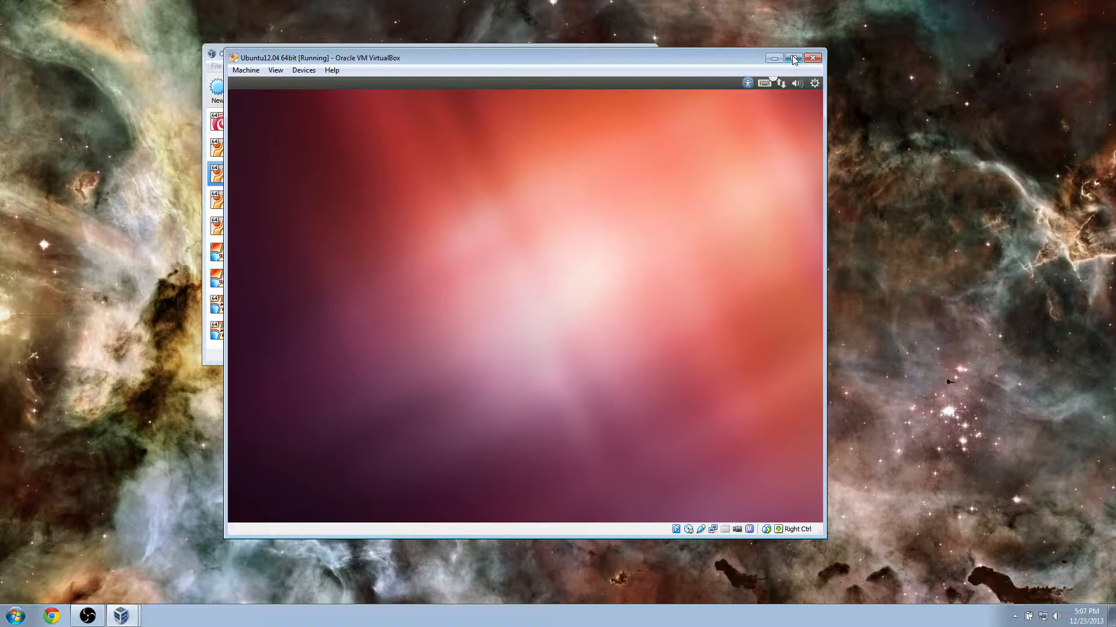
{"action": "left_click", "coordinate": [793, 58]}
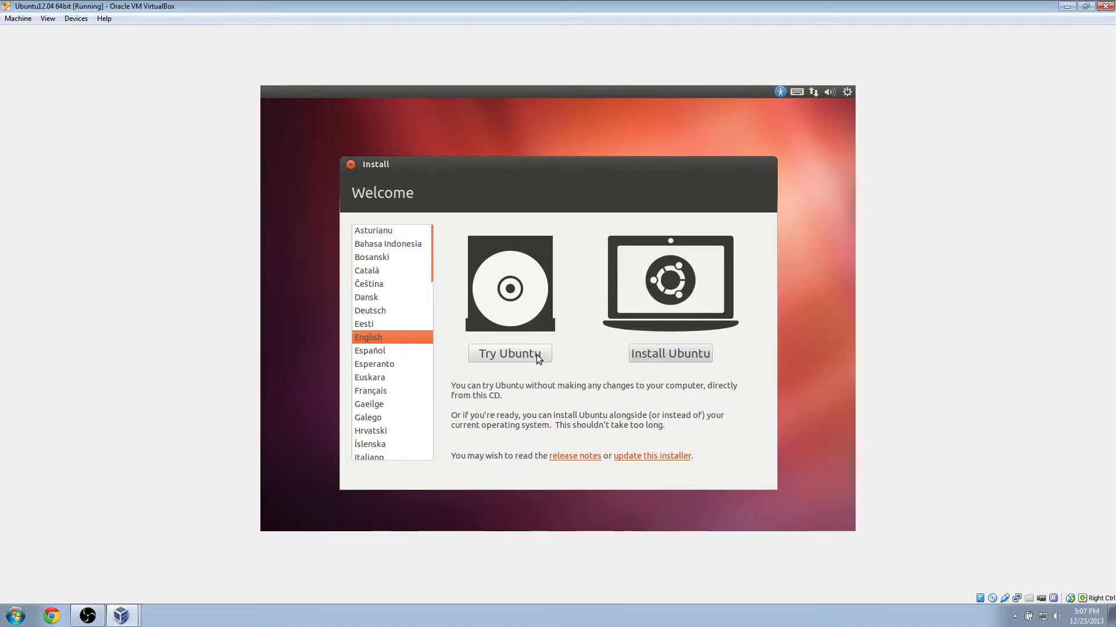
Choose Install Ubuntu with download updates and third-party software enabled, then continue.
{"action": "left_click", "coordinate": [664, 353]}
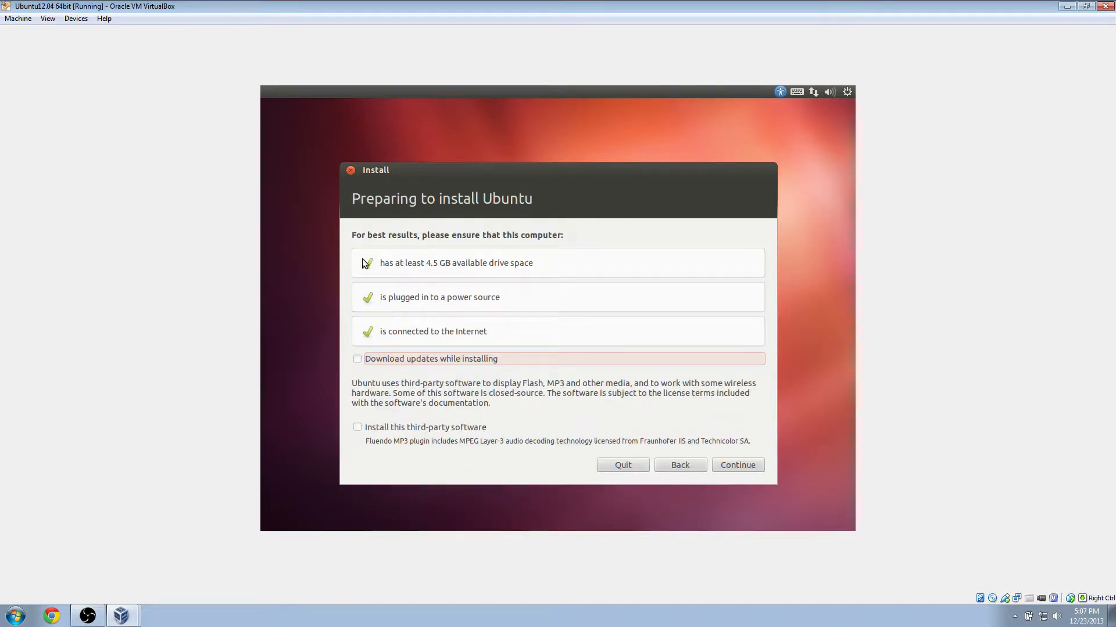
{"action": "left_click", "coordinate": [357, 360]}
{"action": "left_click", "coordinate": [358, 428]}
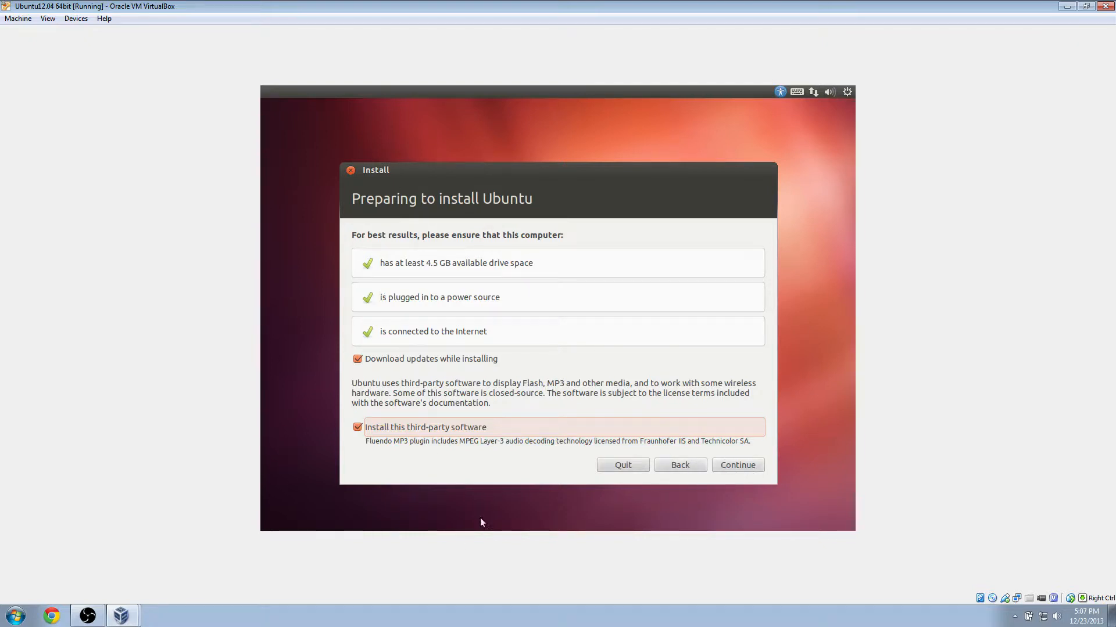
{"action": "left_click", "coordinate": [730, 463]}
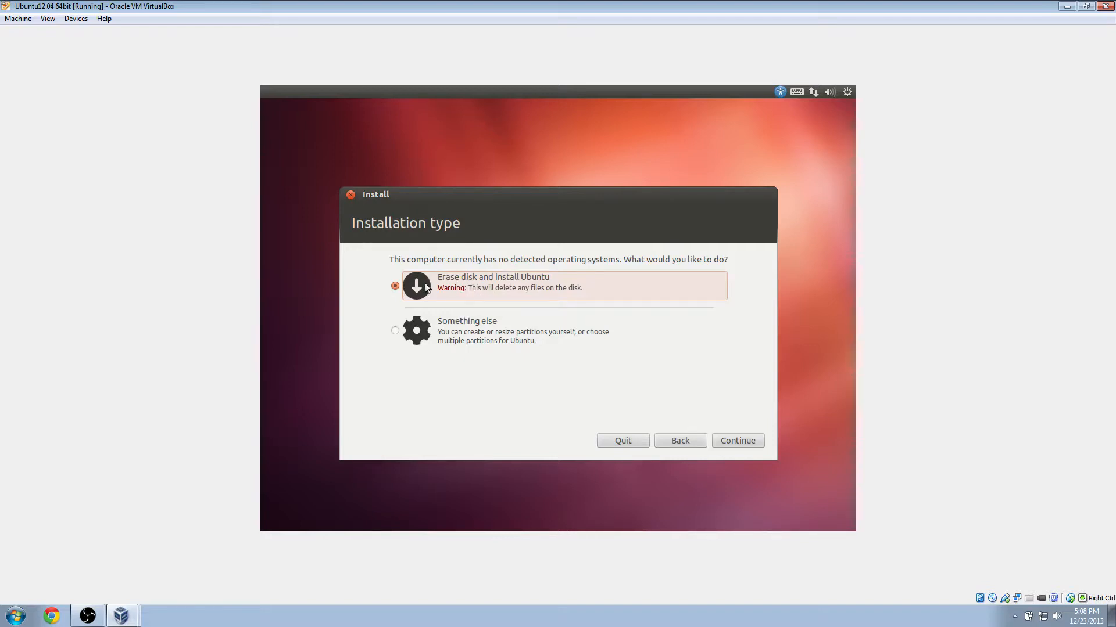
Erase the disk and install Ubuntu, then continue to the Where are you? page.
{"action": "left_click", "coordinate": [749, 441]}
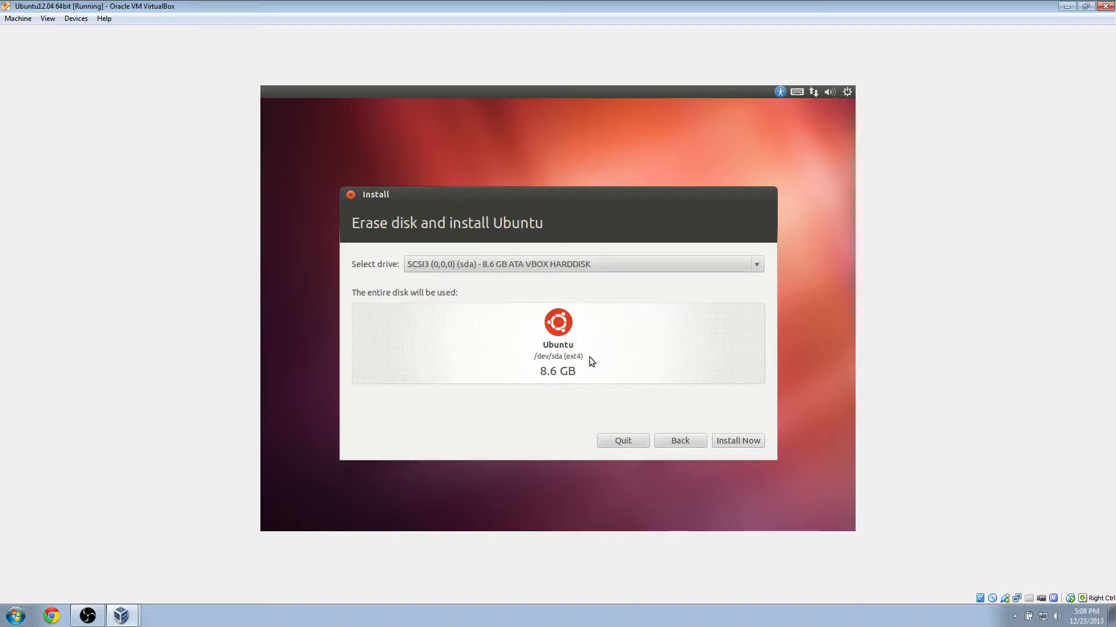
{"action": "left_click", "coordinate": [746, 441]}
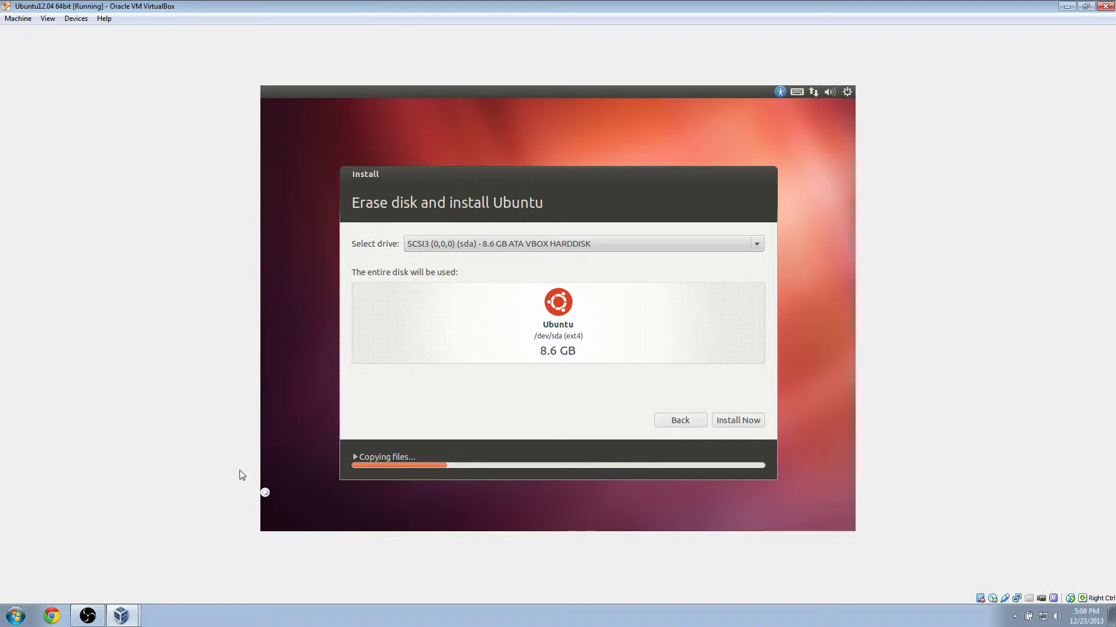
{"action": "left_click", "coordinate": [739, 421]}
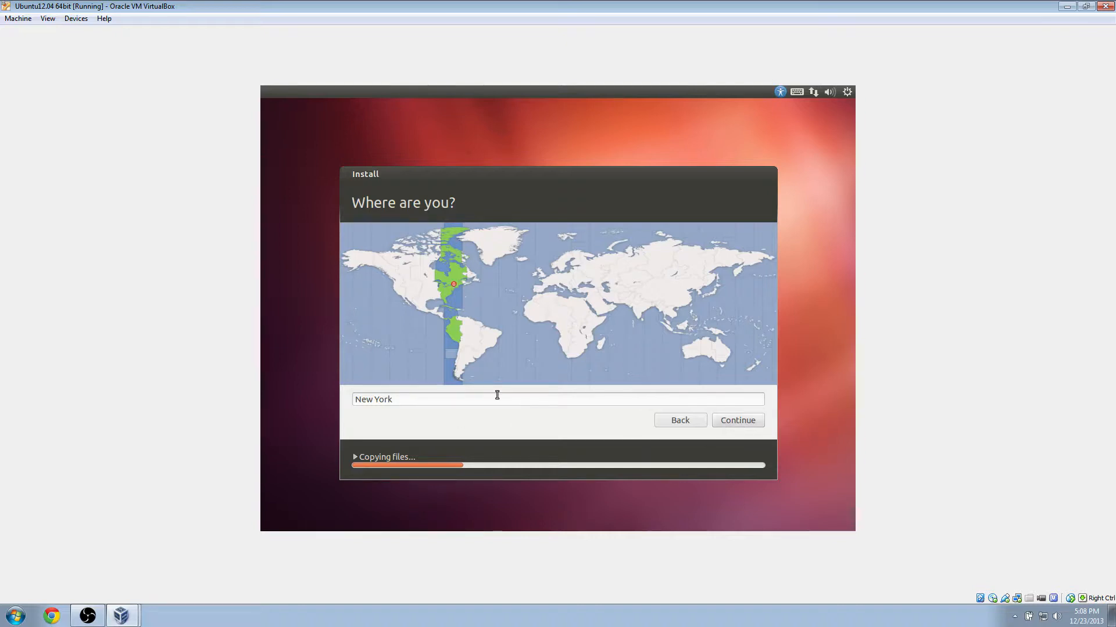
Accept New York and the keyboard layout, enter the user's name, and change the computer name to end in -PC.
{"action": "left_click", "coordinate": [718, 429]}
{"action": "left_click", "coordinate": [739, 425]}
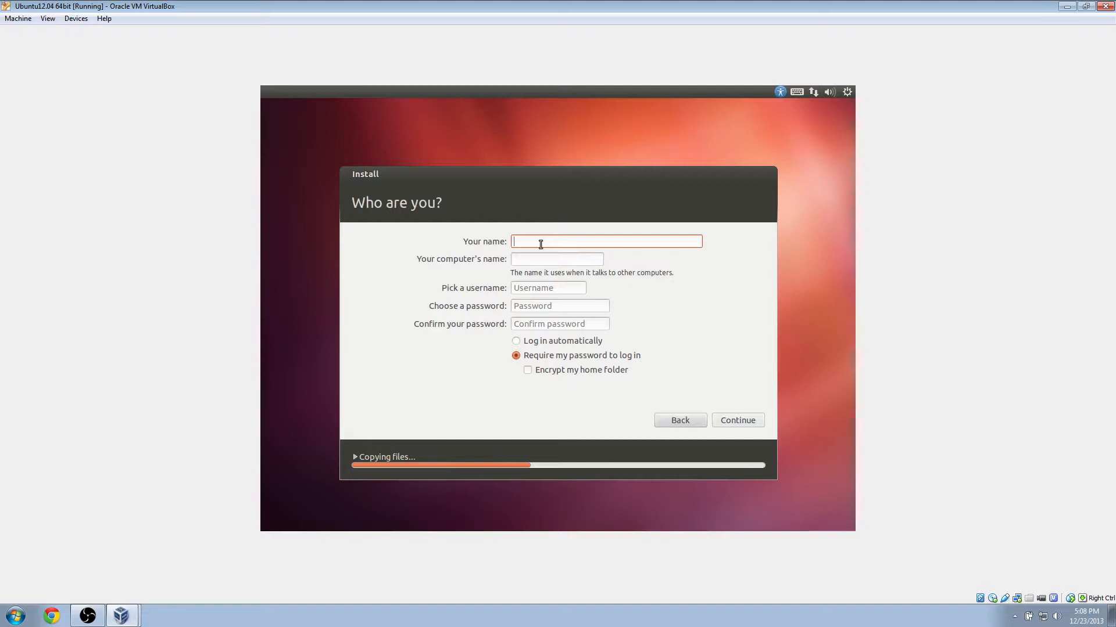
{"action": "type", "text": "Jack"}
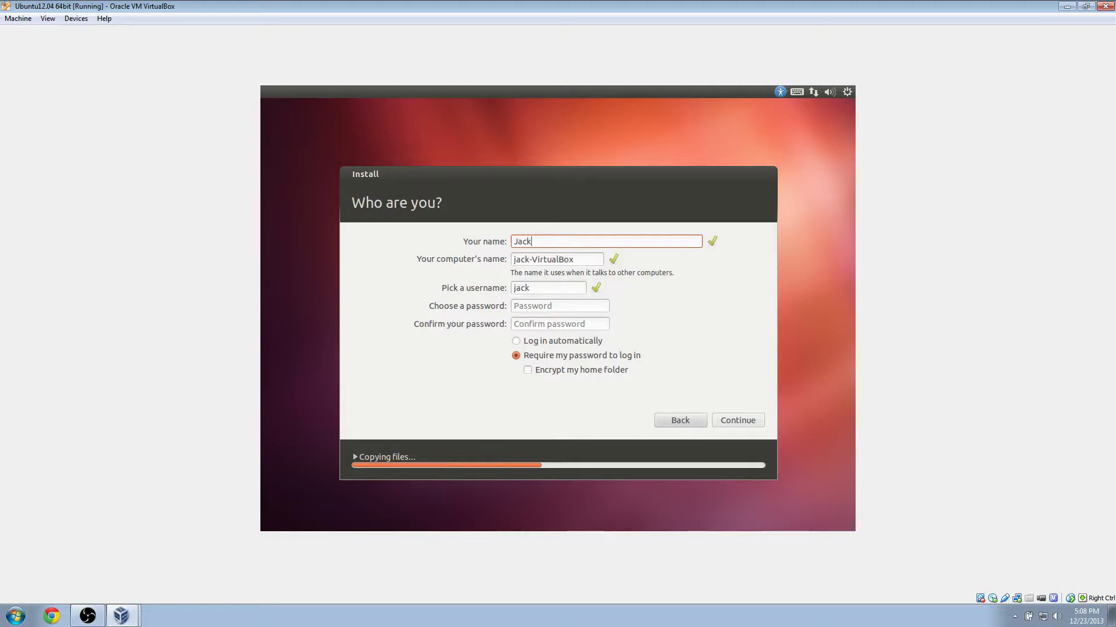
{"action": "type", "text": "Test"}
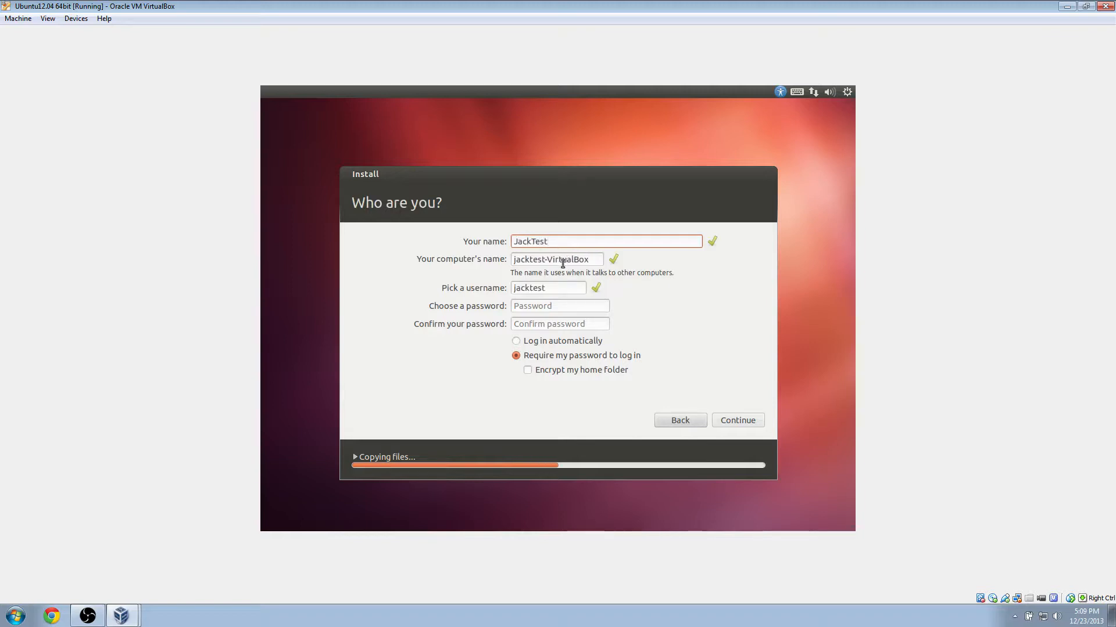
{"action": "left_click_drag", "start_coordinate": [600, 258], "coordinate": [551, 260]}
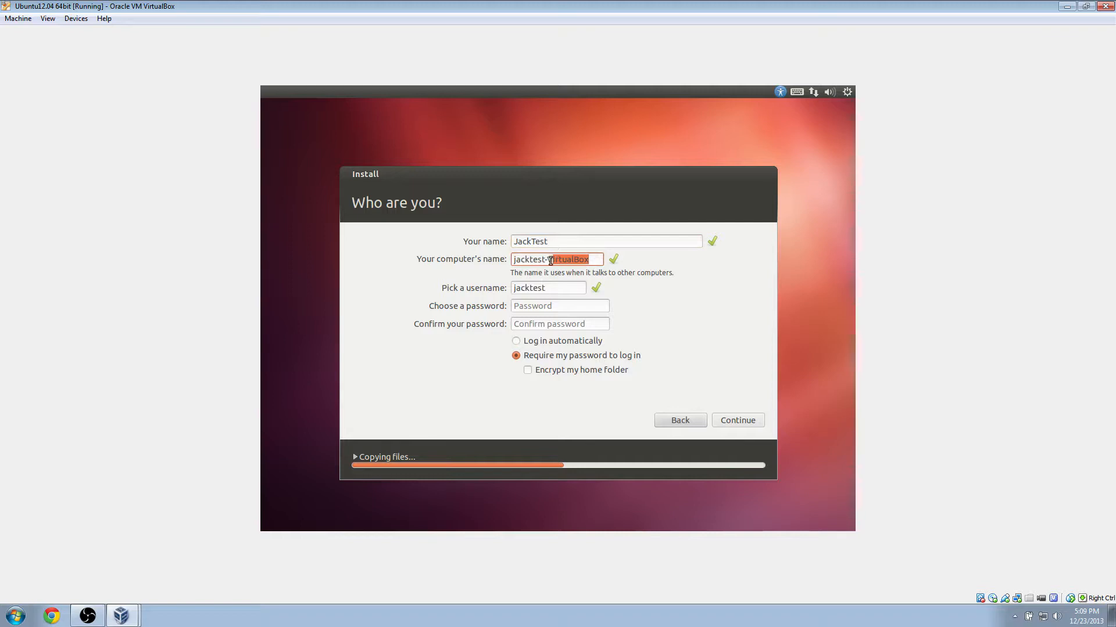
{"action": "type", "text": "PC"}
Enter and confirm the account password, then continue the installation.
{"action": "left_click", "coordinate": [568, 308]}
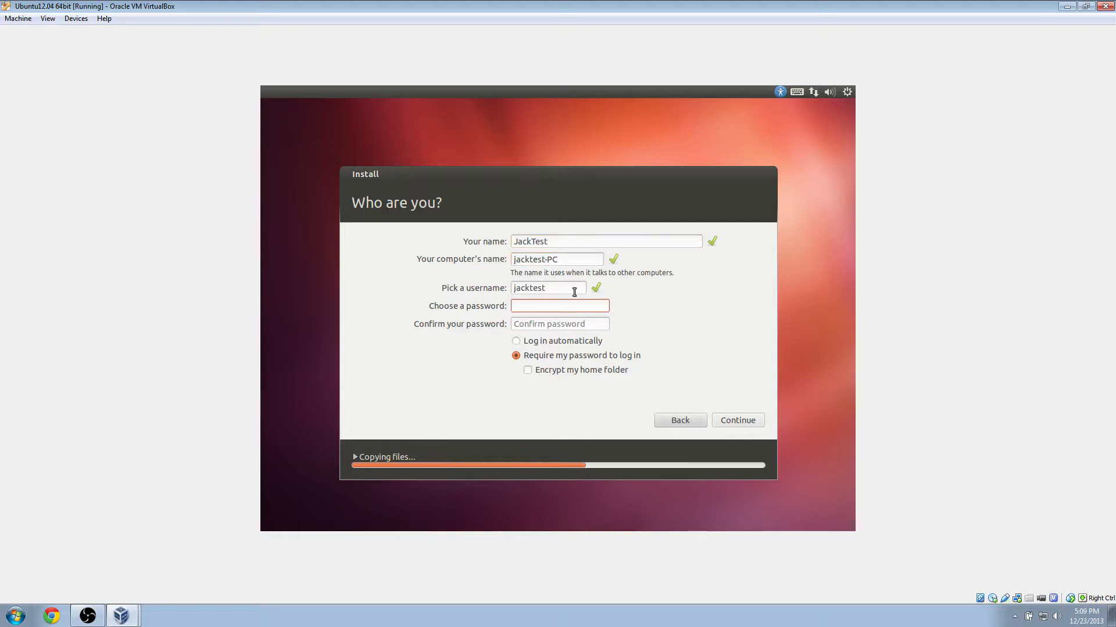
{"action": "type", "text": "••"}
{"action": "key", "text": "Tab"}
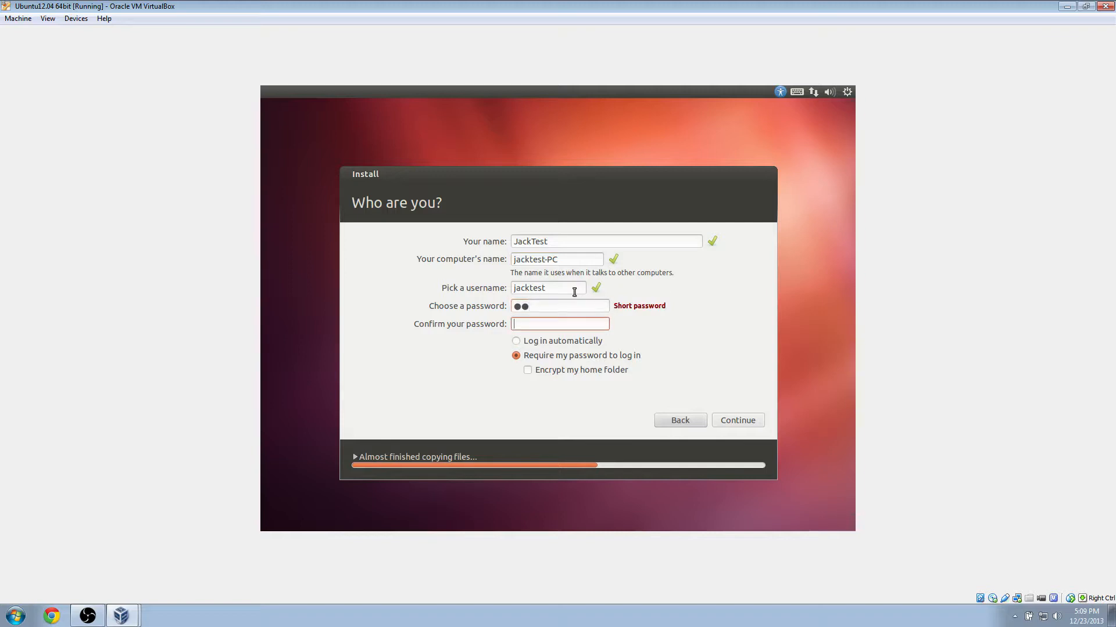
{"action": "type", "text": "••"}
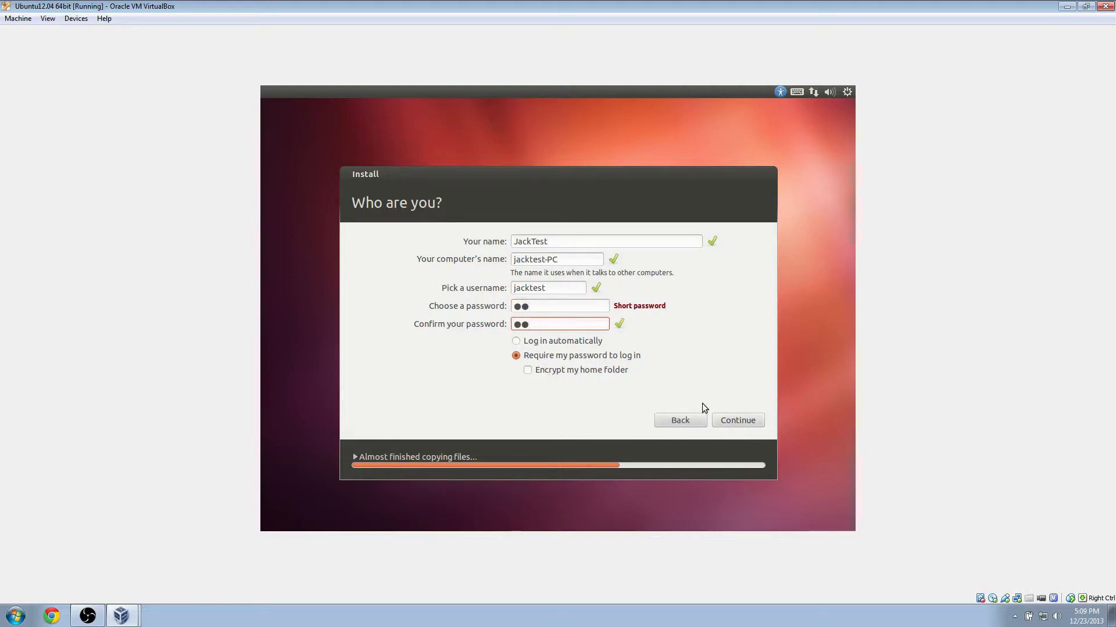
{"action": "left_click", "coordinate": [742, 427]}
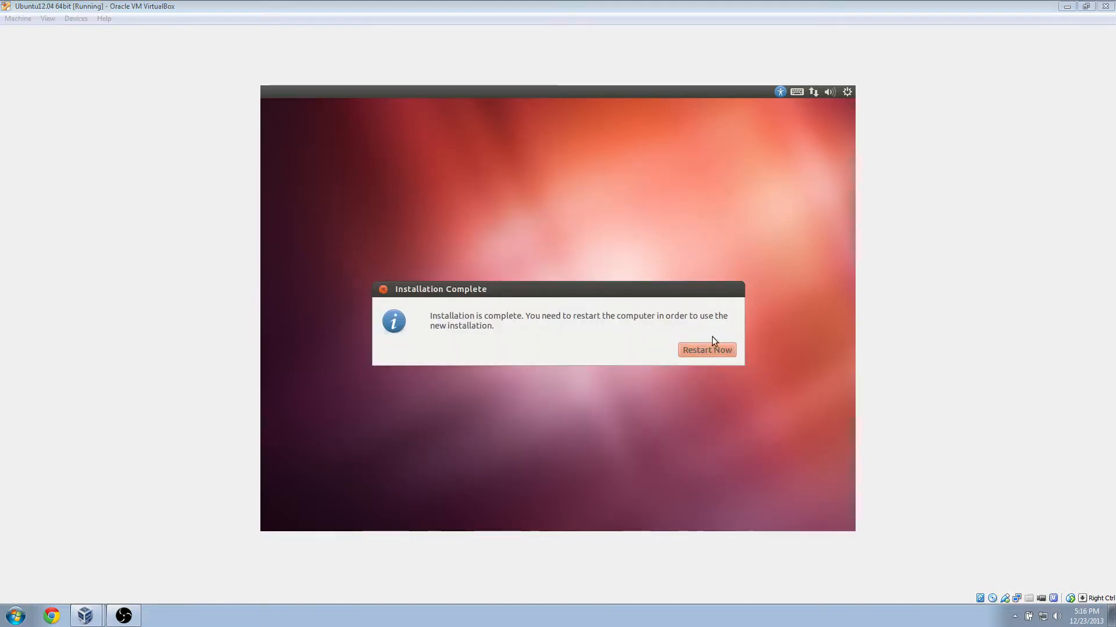
Restart the guest into the new install, then move the VirtualBox Manager aside and minimize it.
{"action": "left_click", "coordinate": [707, 351]}
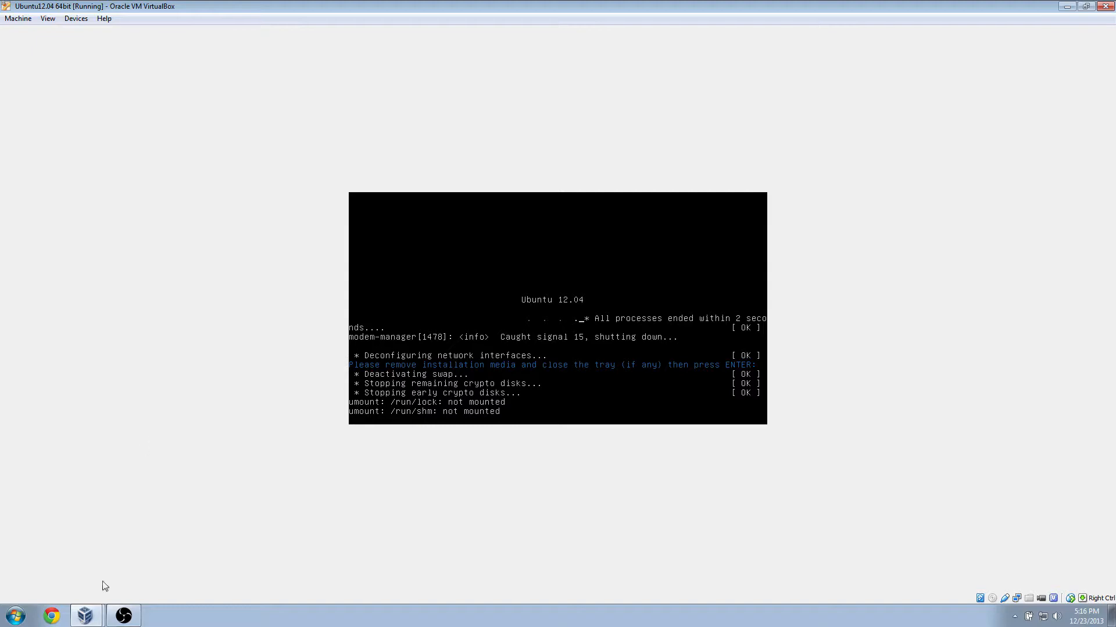
{"action": "left_click", "coordinate": [88, 617]}
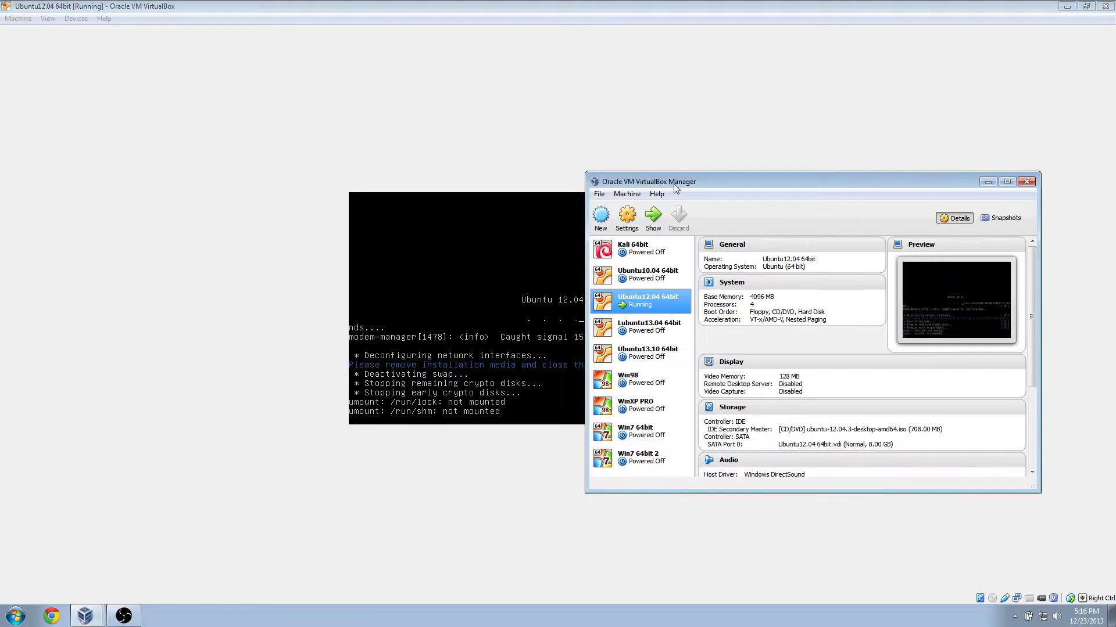
{"action": "left_click_drag", "start_coordinate": [674, 184], "coordinate": [159, 128]}
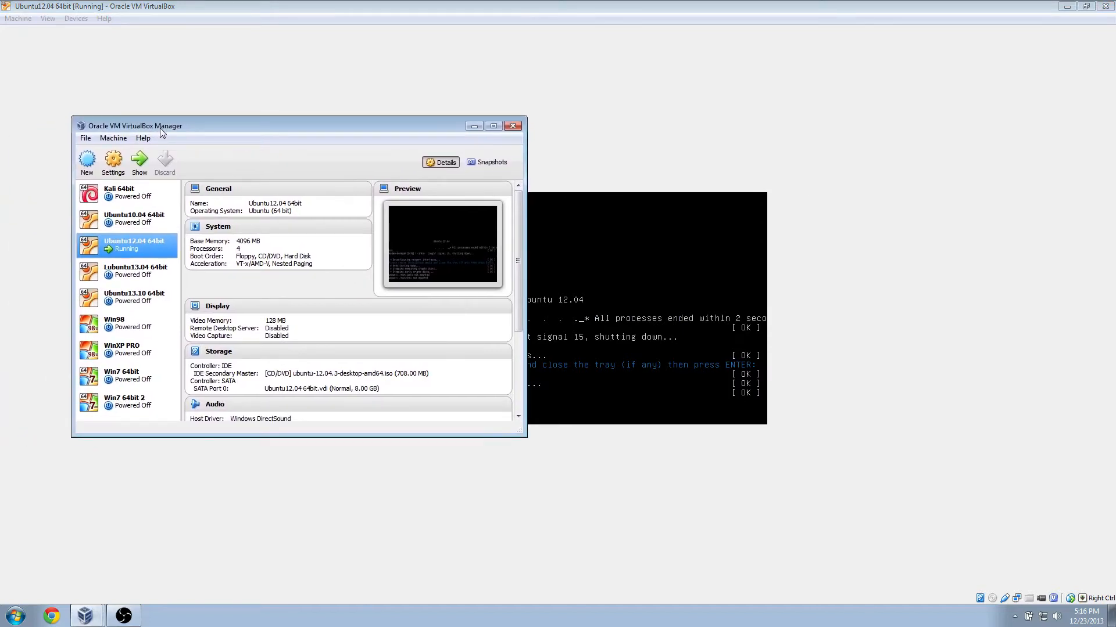
{"action": "left_click", "coordinate": [473, 127]}
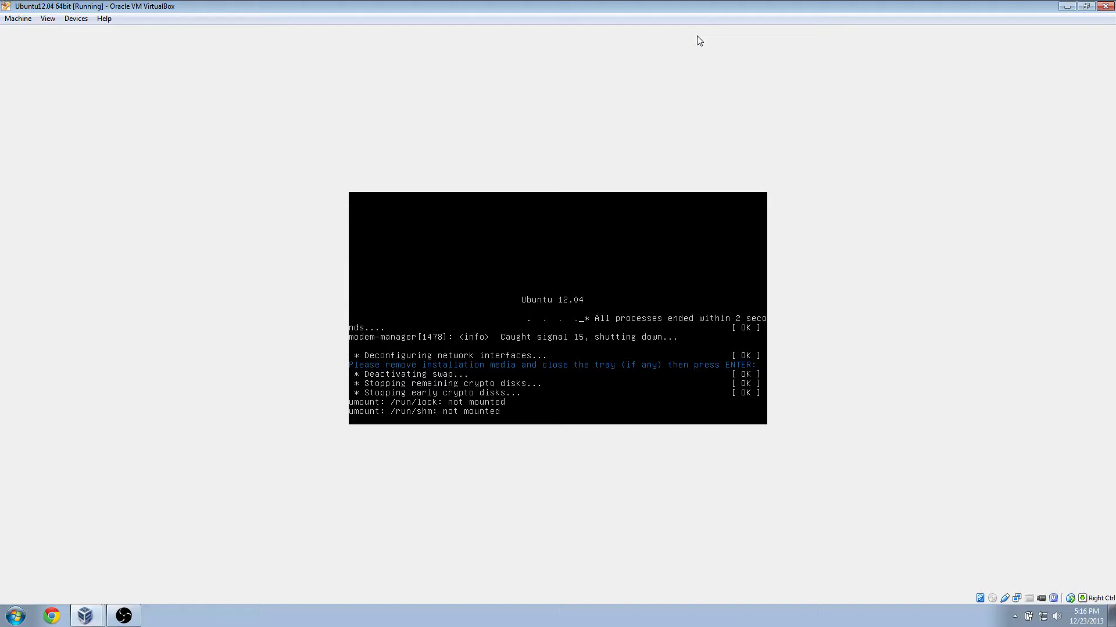
Let the VM reboot past the media prompt and dismiss both mouse-integration notices.
{"action": "key", "text": "Return"}
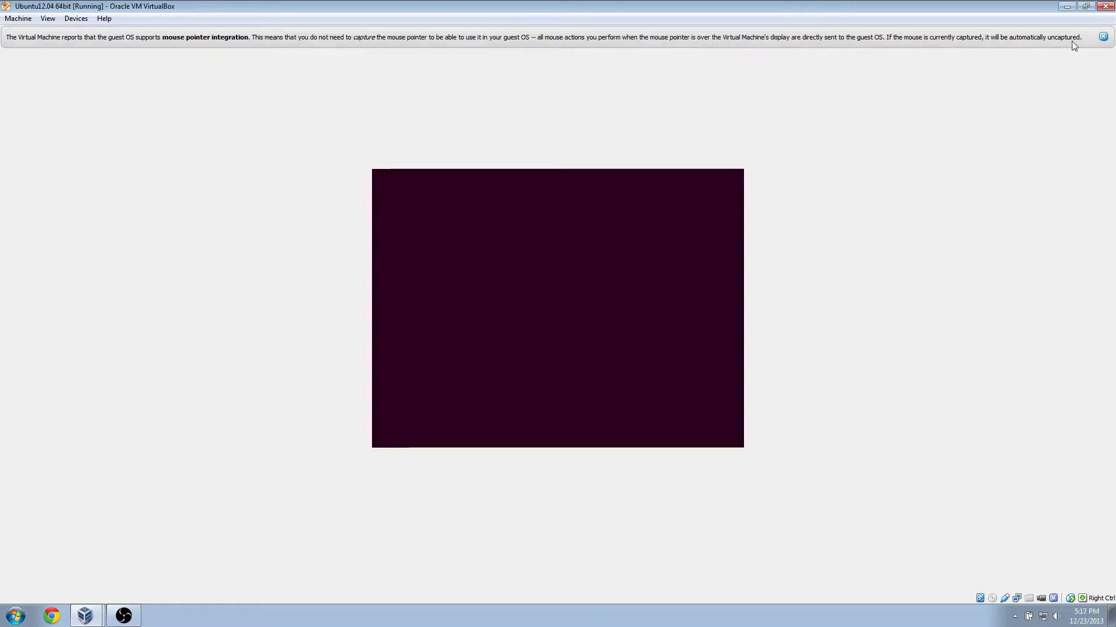
{"action": "left_click", "coordinate": [1102, 36]}
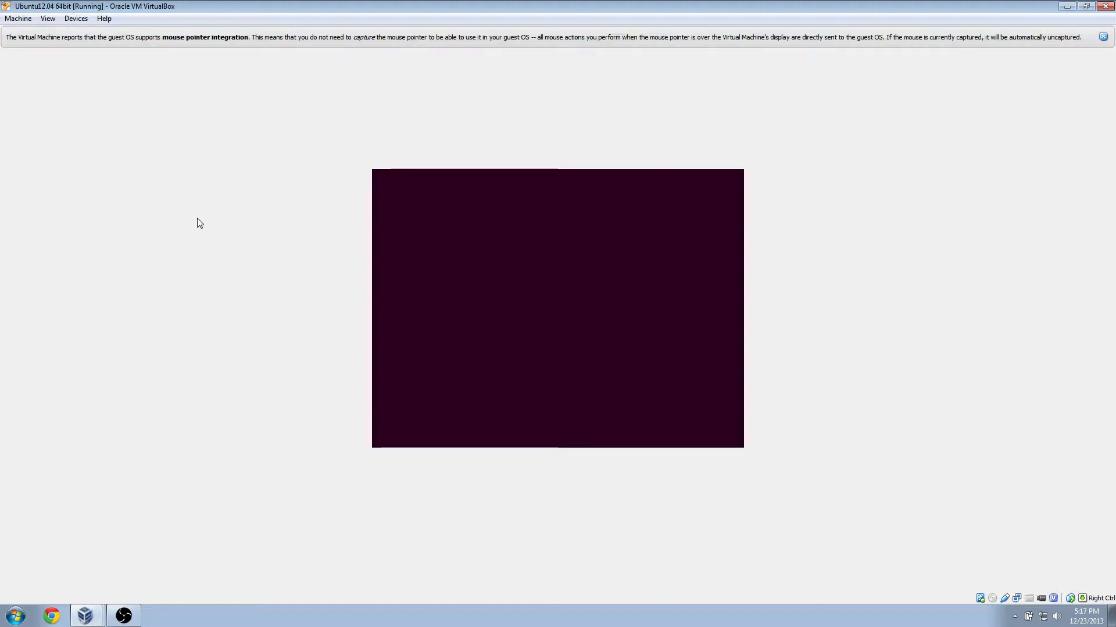
{"action": "left_click", "coordinate": [1101, 41]}
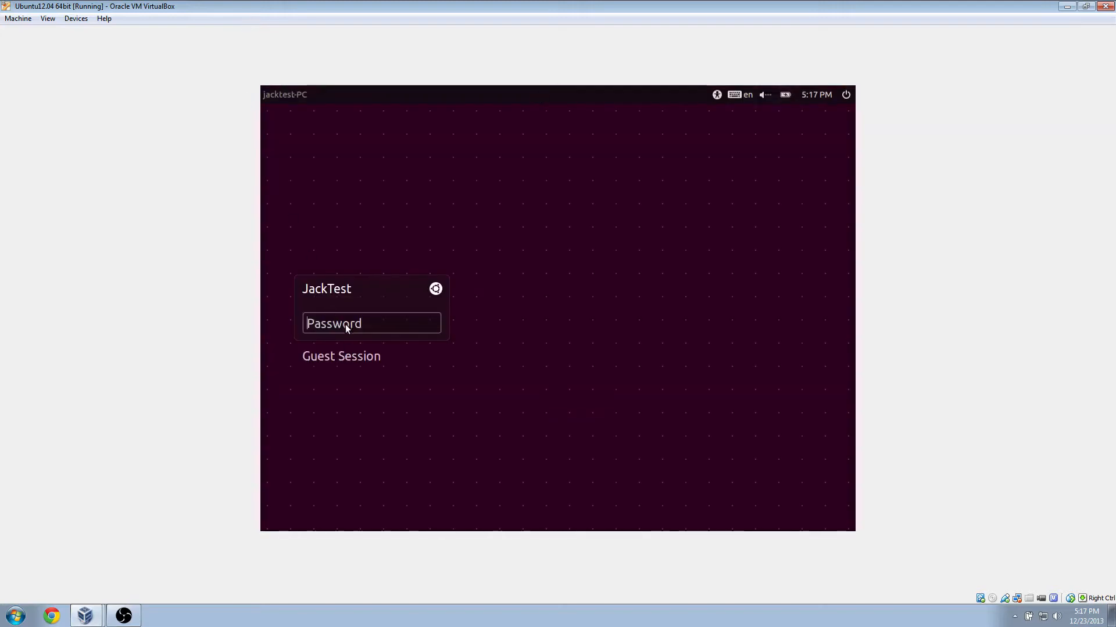
Log in with the account password, then briefly open and close the Dash.
{"action": "type", "text": "pa"}
{"action": "key", "text": "Return"}
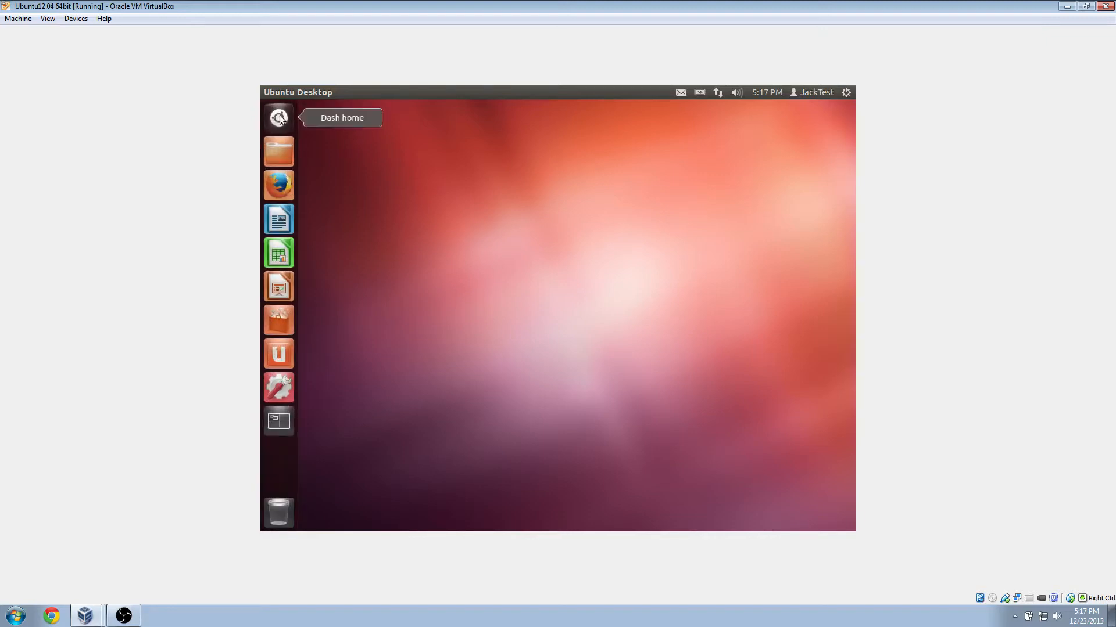
{"action": "left_click", "coordinate": [278, 120]}
{"action": "left_click", "coordinate": [278, 121]}
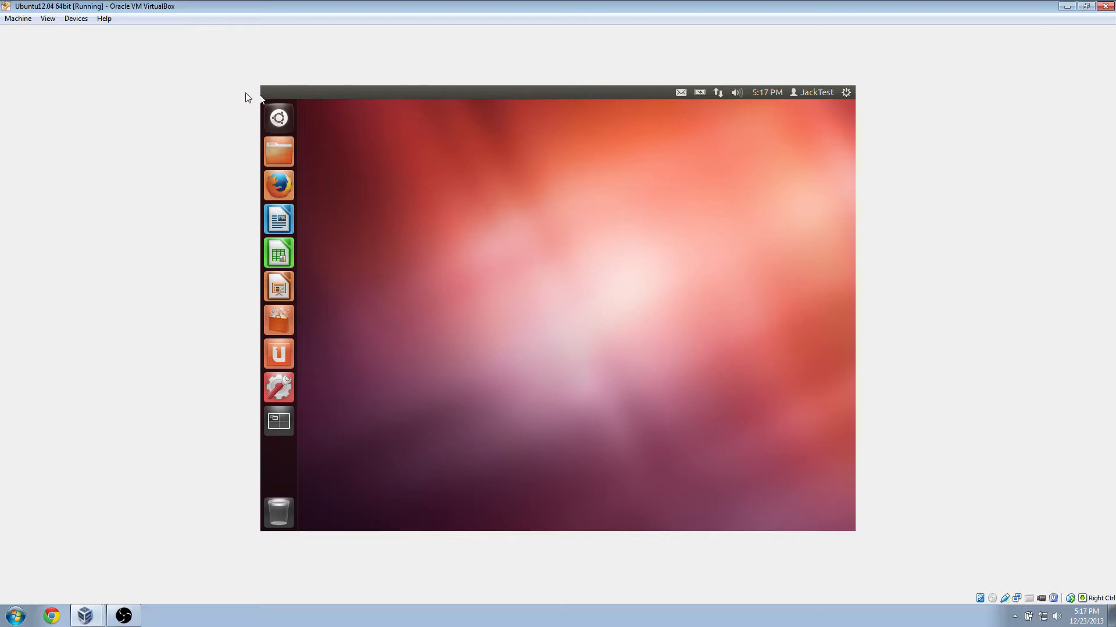
Insert the Guest Additions CD image and run its installer, authorizing it with the account password.
{"action": "left_click", "coordinate": [76, 19]}
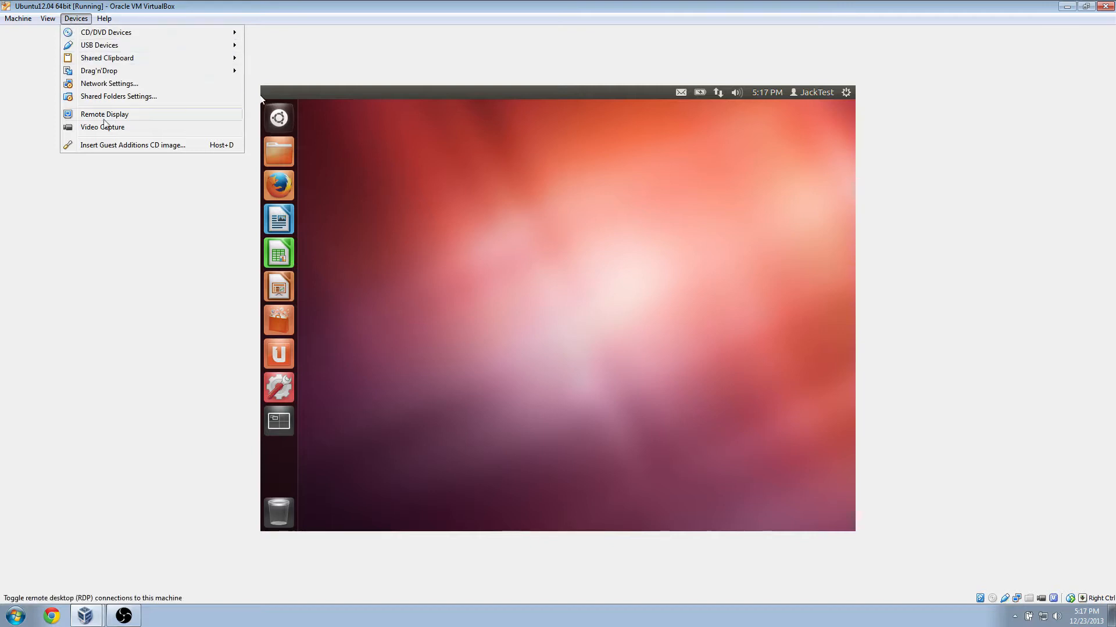
{"action": "left_click", "coordinate": [107, 148]}
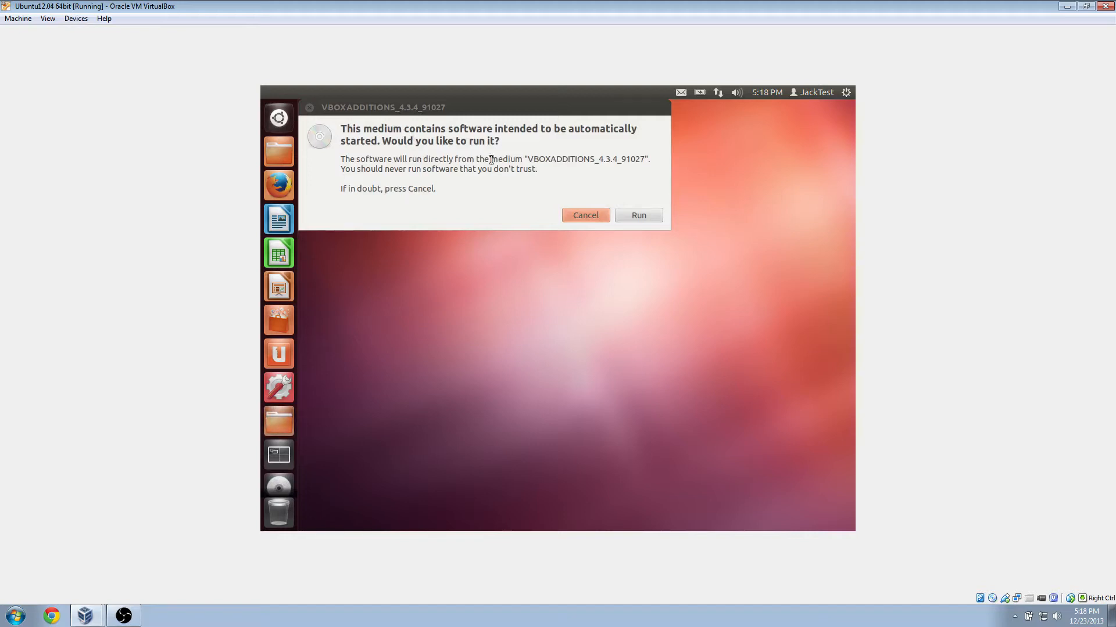
{"action": "left_click", "coordinate": [637, 221]}
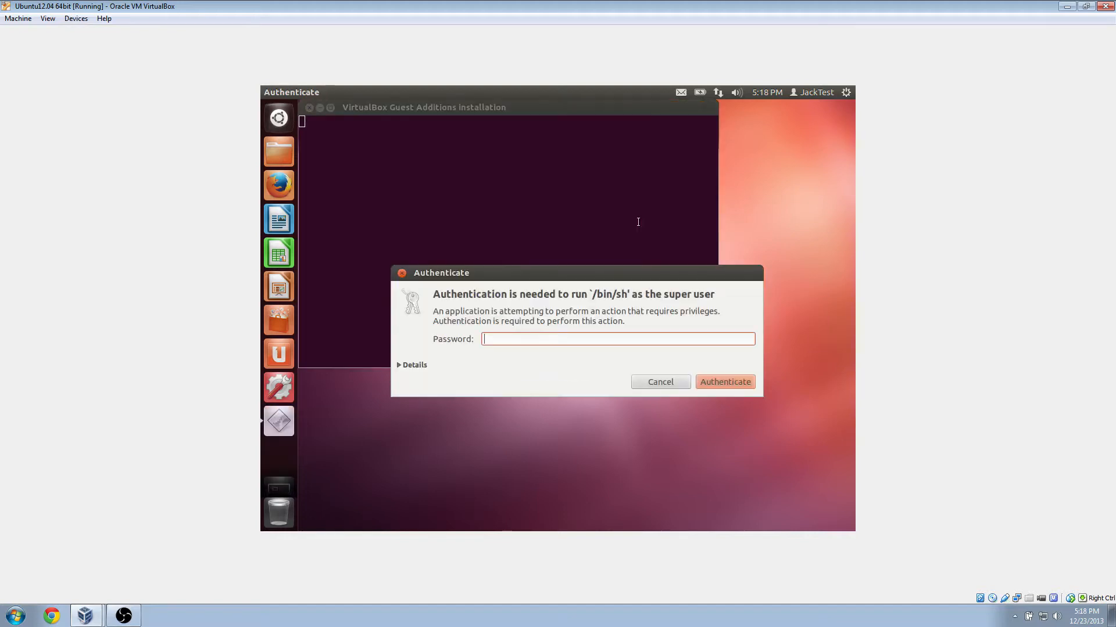
{"action": "type", "text": "12"}
{"action": "key", "text": "Return"}
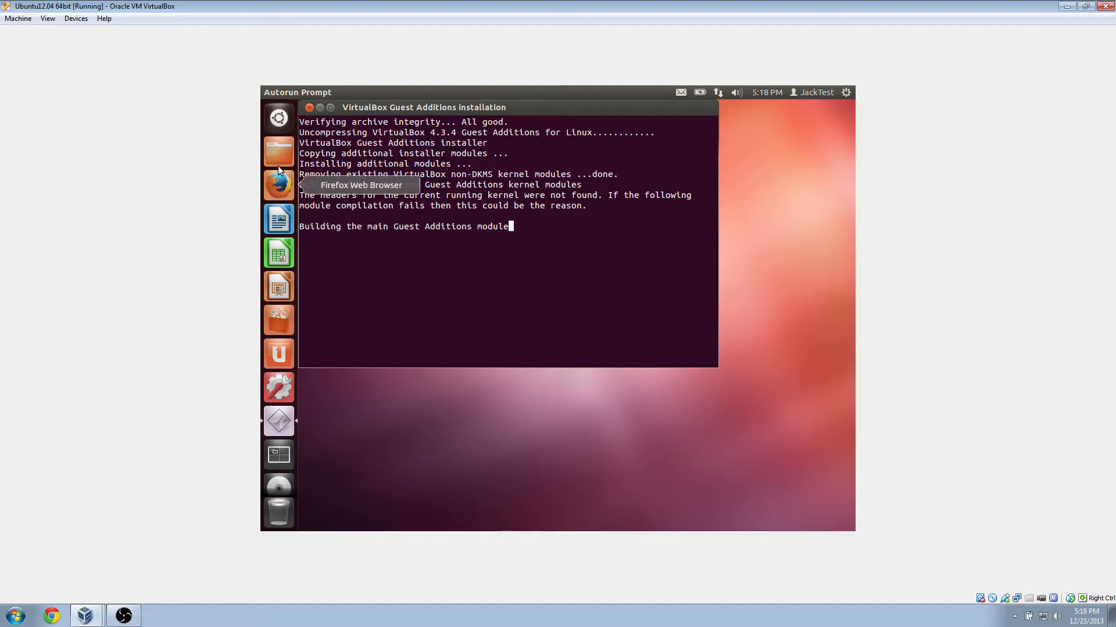
{"action": "left_click", "coordinate": [277, 119]}
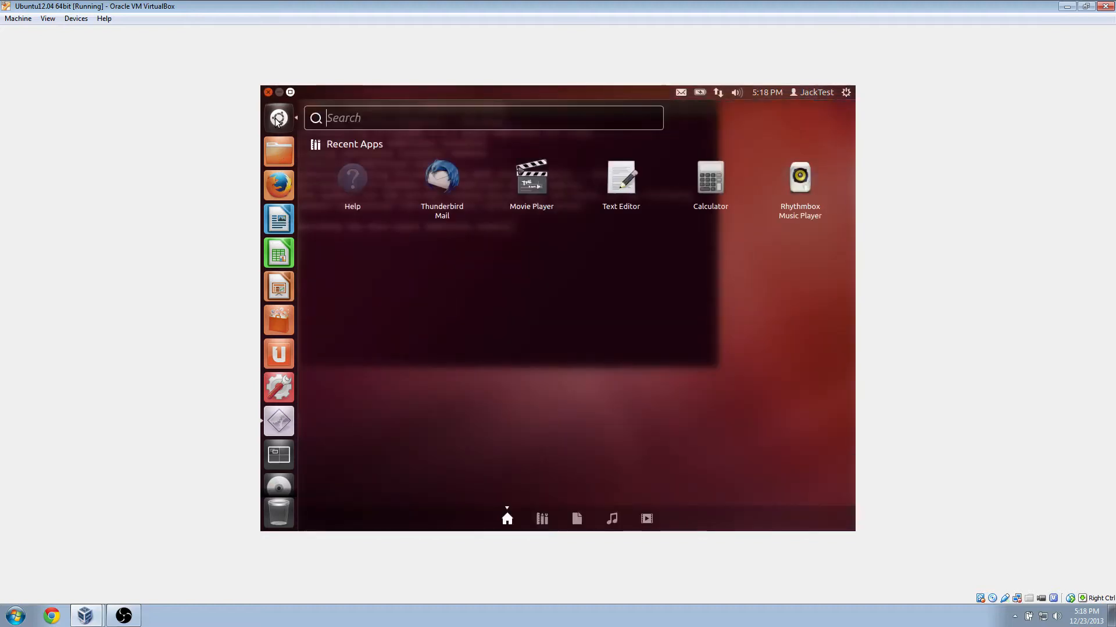
Close, reopen and close the Dash to view the Guest Additions installer terminal.
{"action": "left_click", "coordinate": [277, 119]}
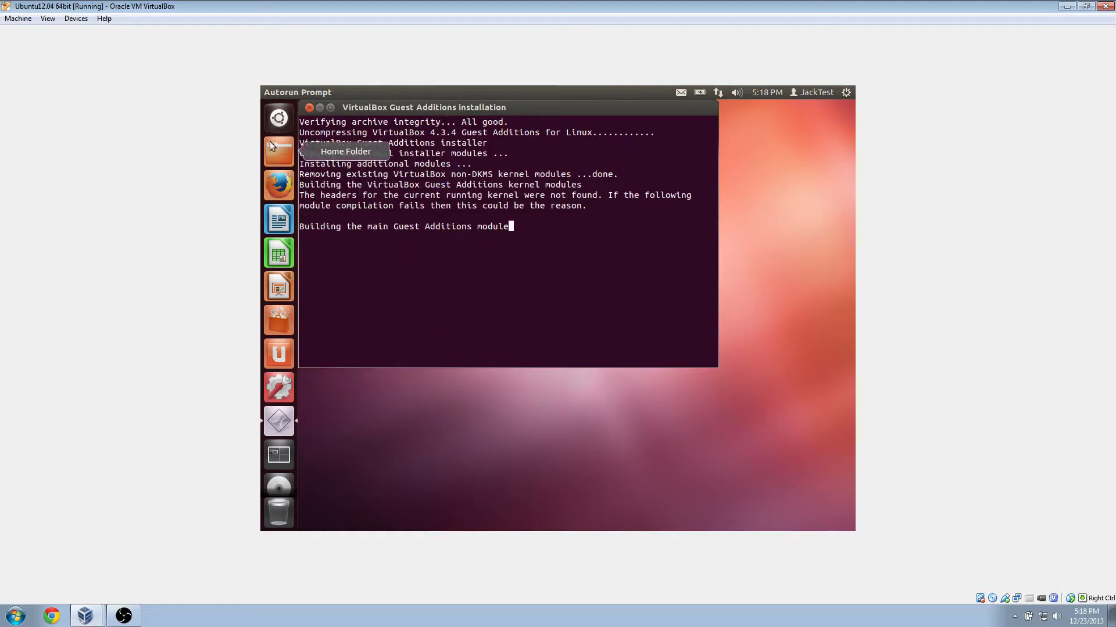
{"action": "left_click", "coordinate": [280, 120]}
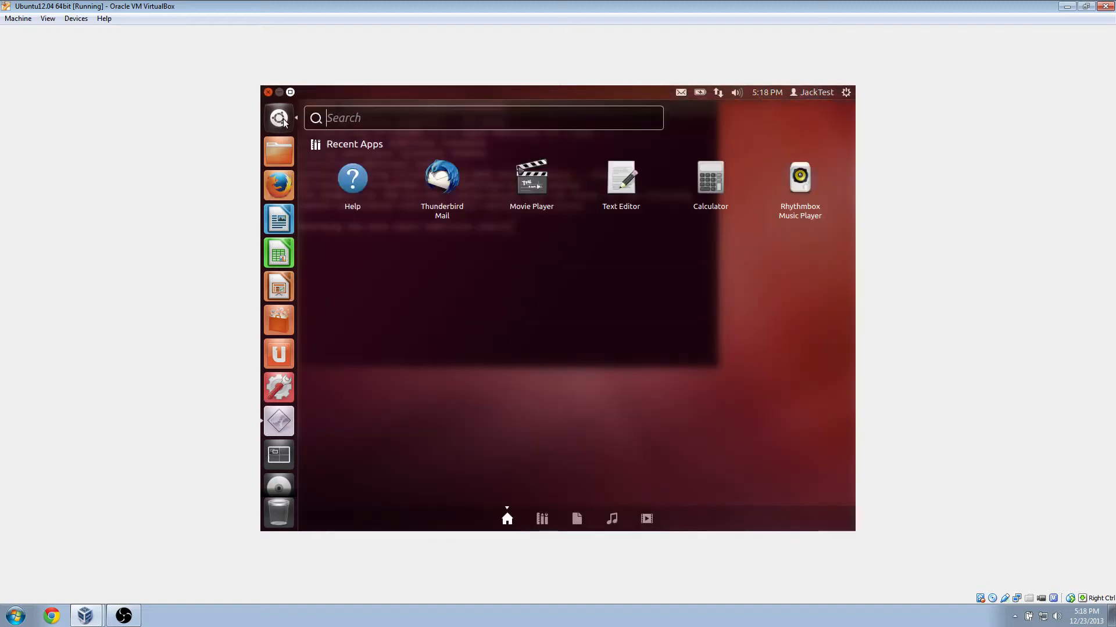
{"action": "left_click", "coordinate": [281, 121]}
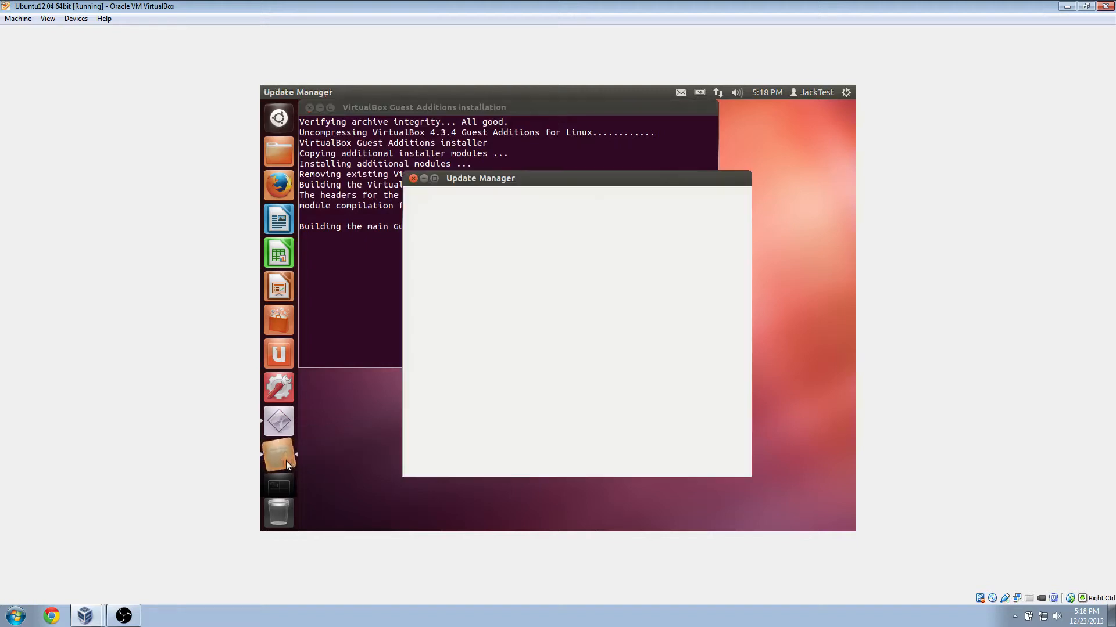
Move Update Manager aside, check the installer terminal, and close Update Manager without installing updates.
{"action": "left_click_drag", "start_coordinate": [484, 184], "coordinate": [457, 143]}
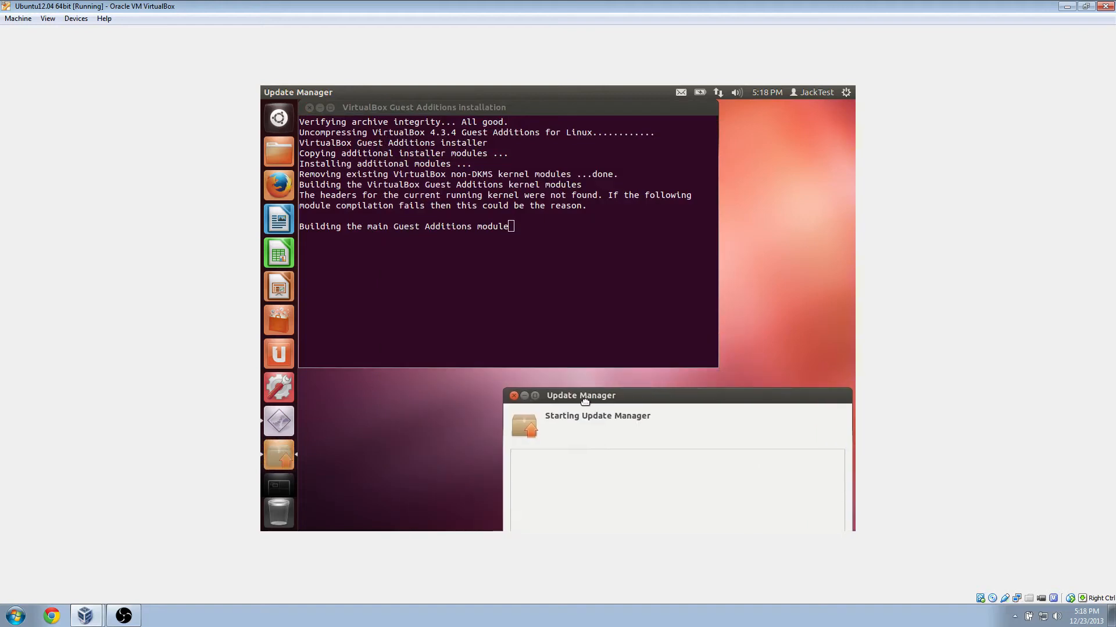
{"action": "left_click", "coordinate": [518, 236]}
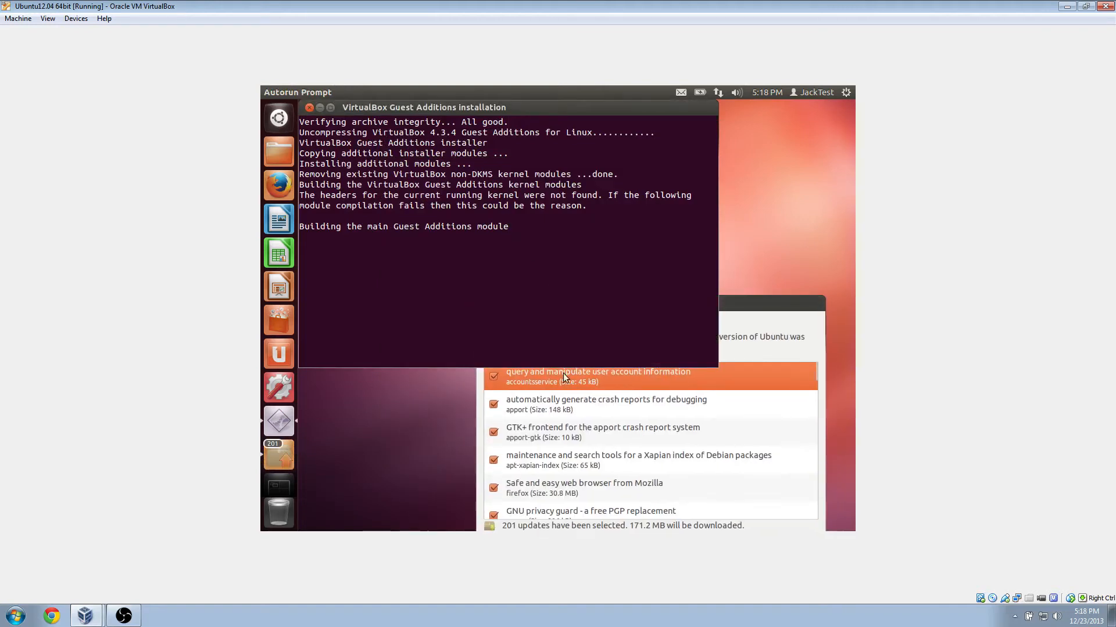
{"action": "left_click", "coordinate": [782, 304]}
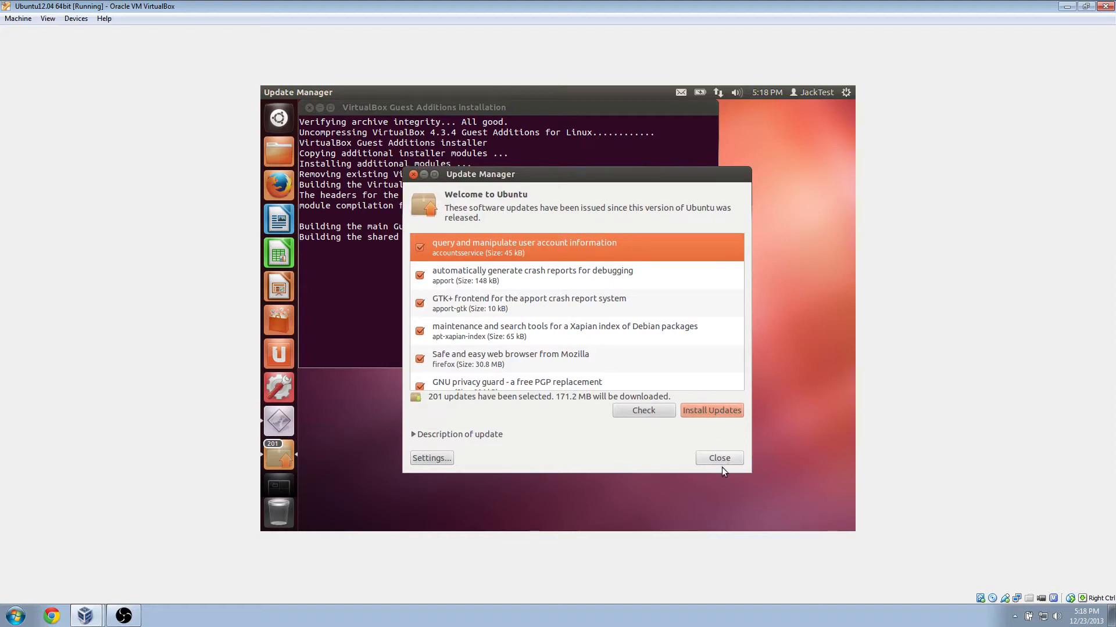
{"action": "left_click", "coordinate": [423, 174]}
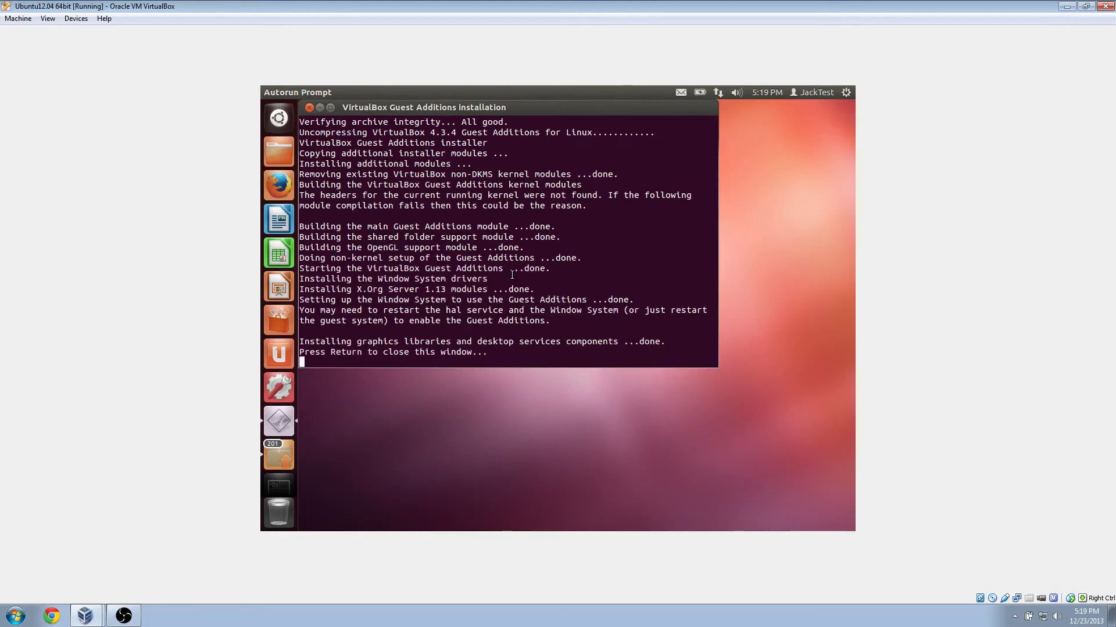
Close the installer terminal, restart Ubuntu via the gear menu's Shut Down, and dismiss VirtualBox notices.
{"action": "key", "text": "Return"}
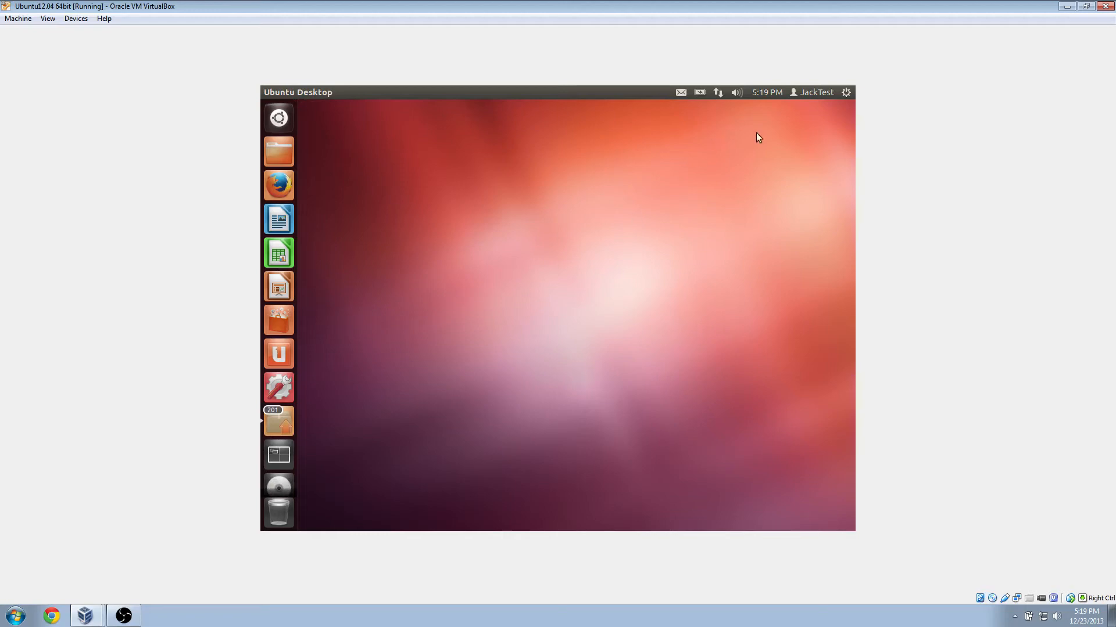
{"action": "left_click", "coordinate": [848, 91]}
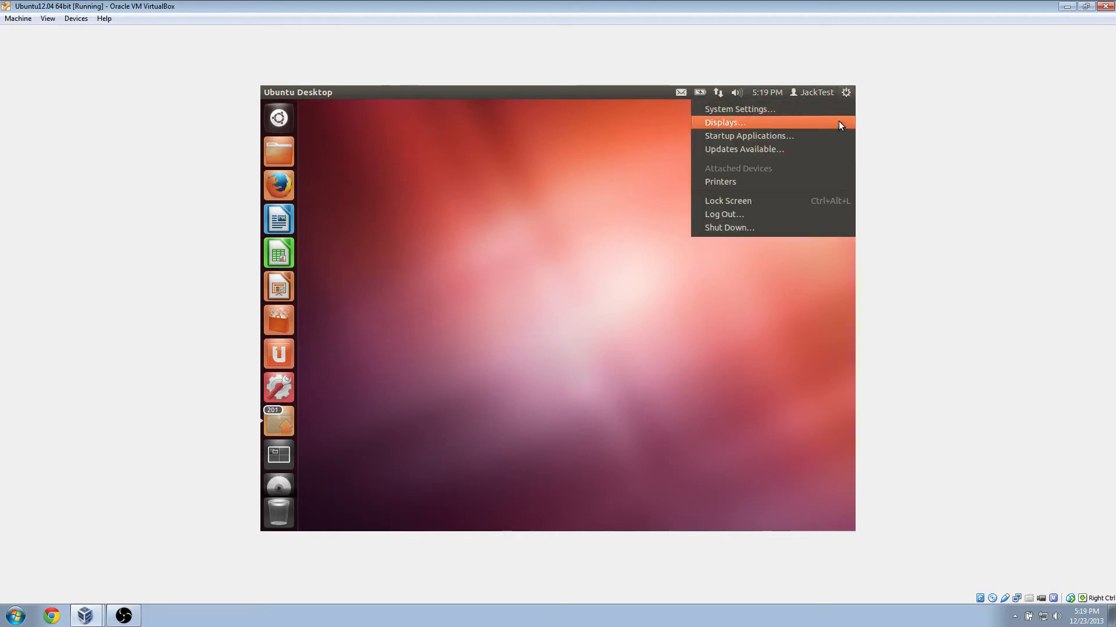
{"action": "left_click", "coordinate": [779, 227]}
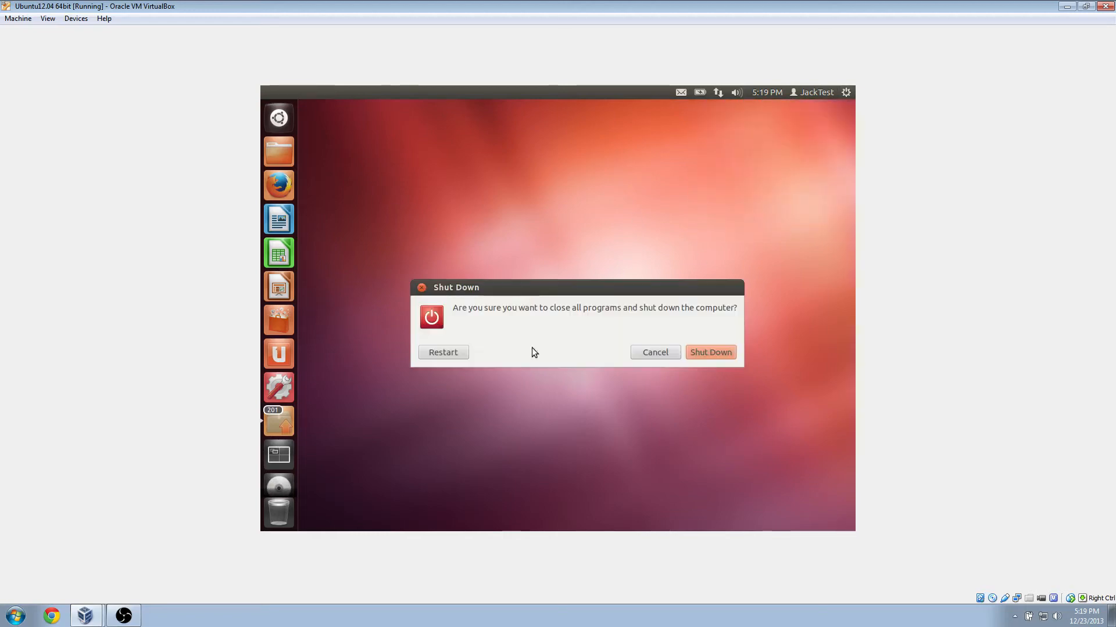
{"action": "left_click", "coordinate": [438, 351]}
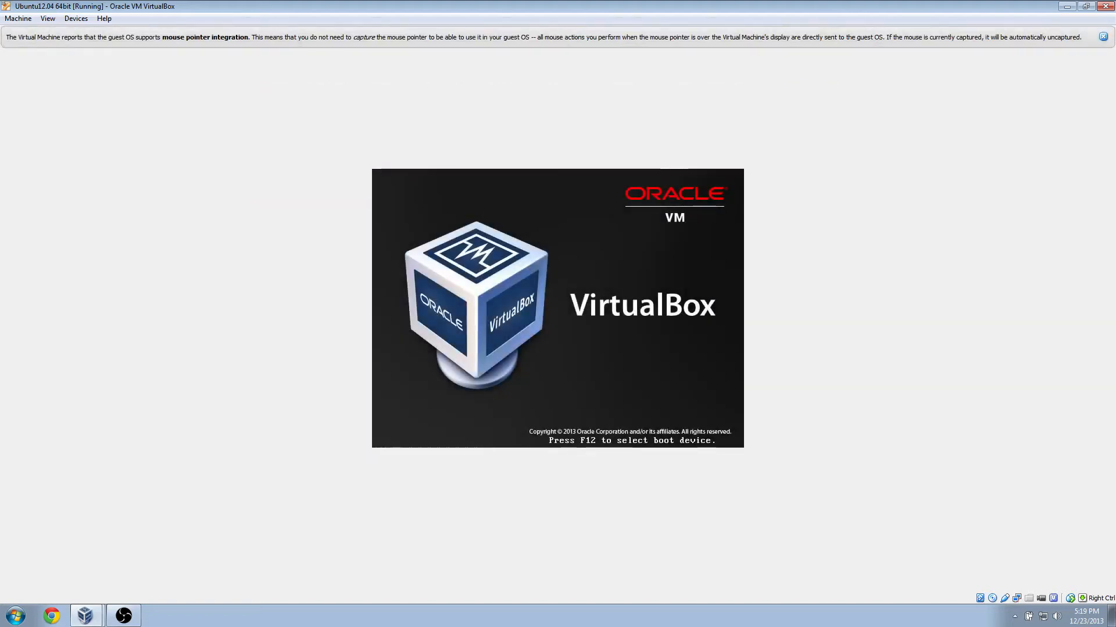
{"action": "left_click", "coordinate": [1102, 37]}
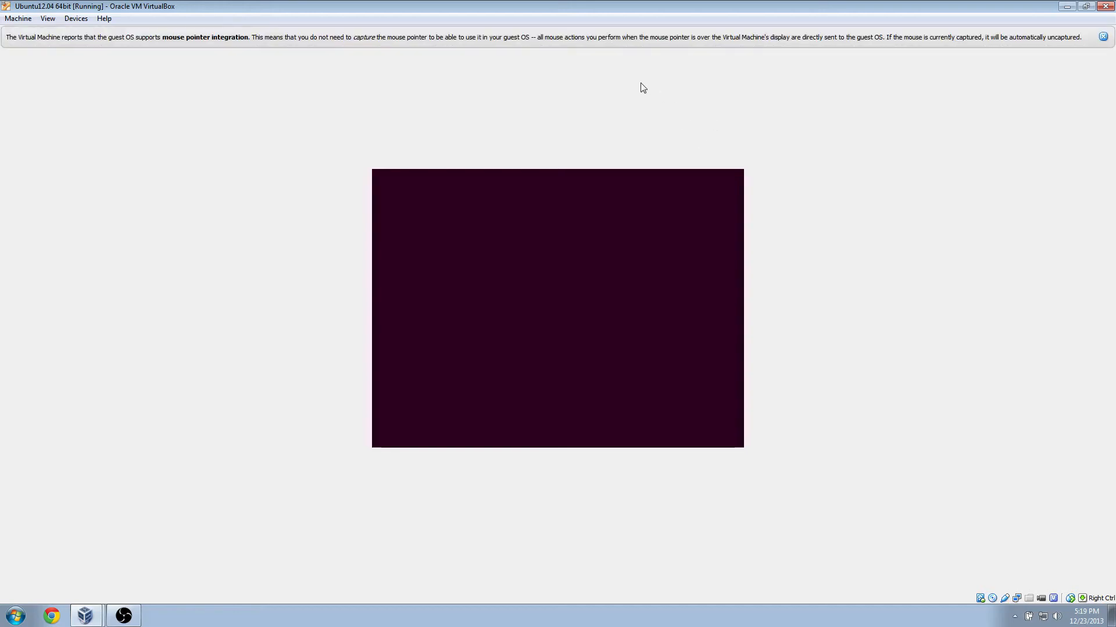
{"action": "left_click", "coordinate": [1103, 37]}
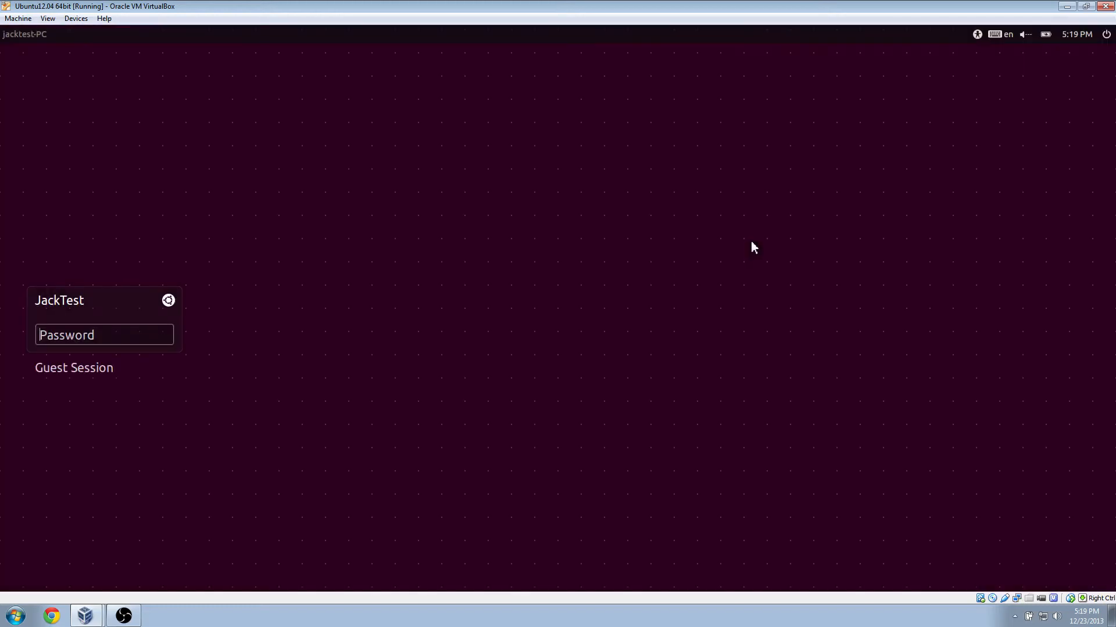
Switch the VM to full screen with Host+F and log in with the account password.
{"action": "key", "text": "Control_R+f"}
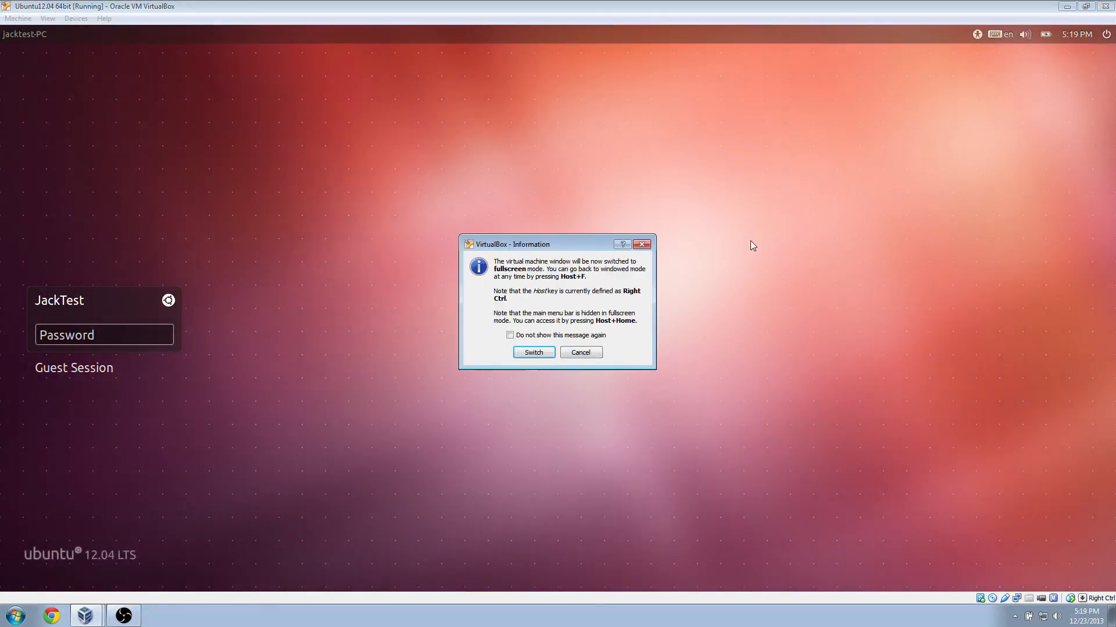
{"action": "key", "text": "Return"}
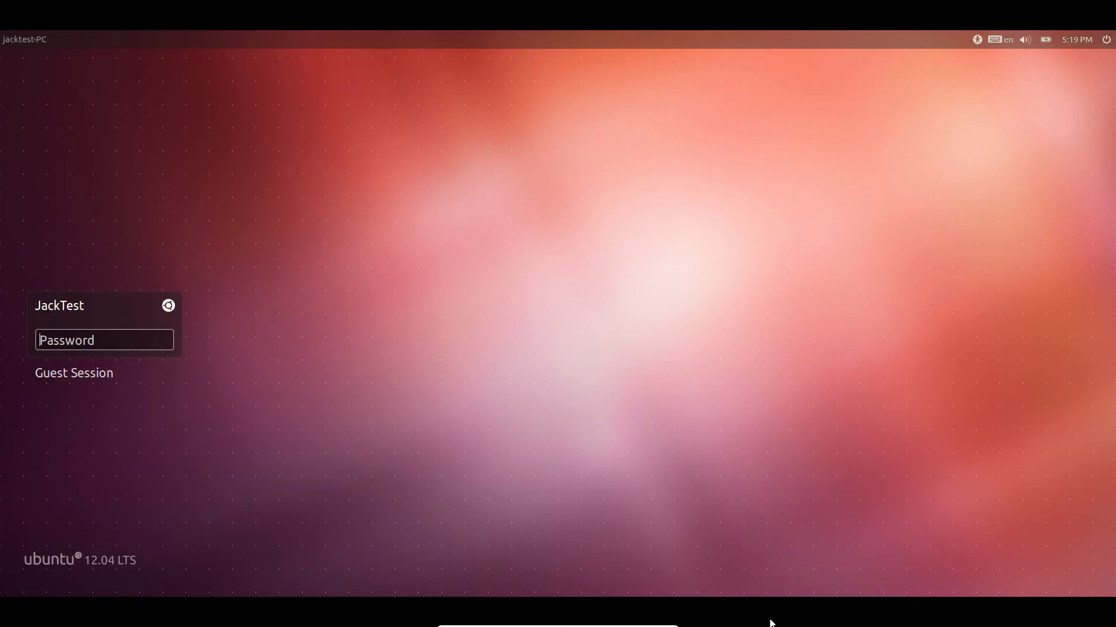
{"action": "type", "text": "**"}
{"action": "key", "text": "Return"}
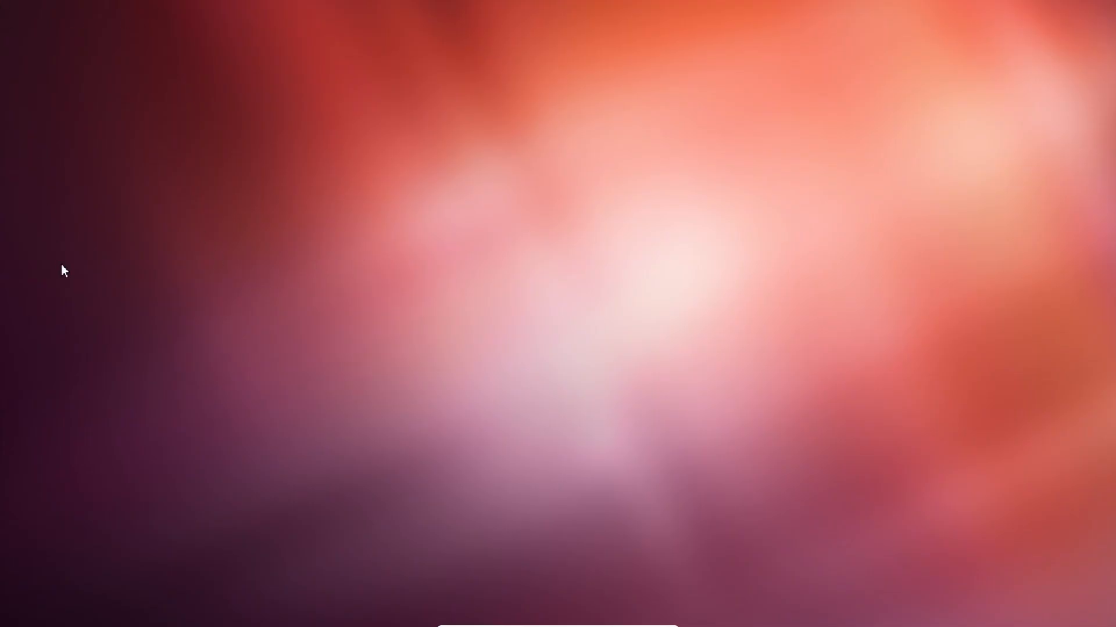
{"action": "mouse_move", "coordinate": [81, 8]}
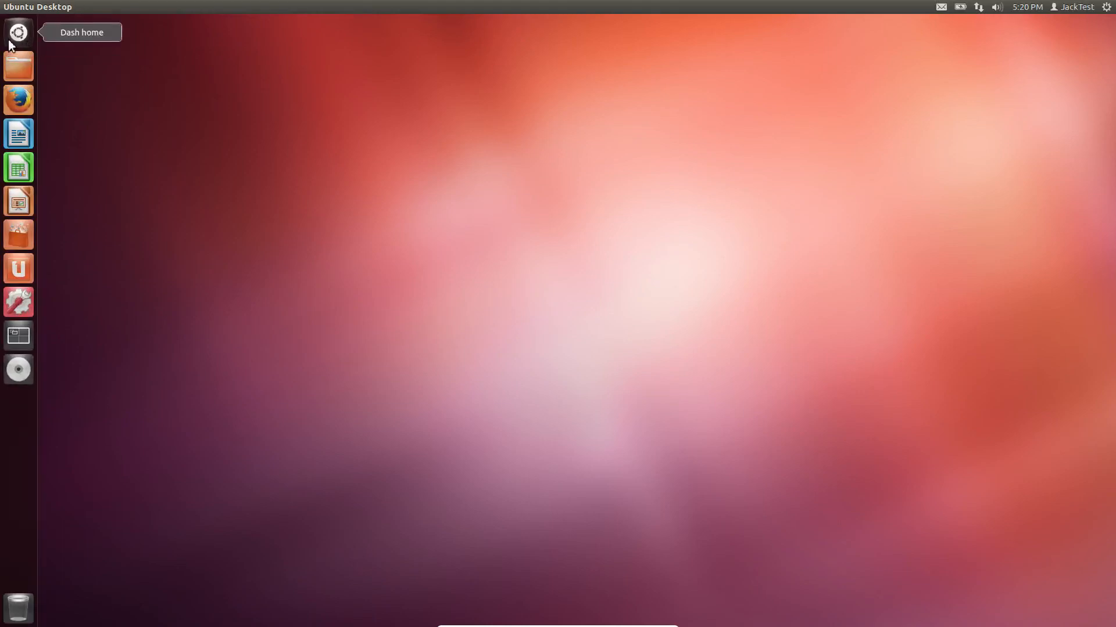
{"action": "left_click", "coordinate": [11, 43]}
{"action": "left_click", "coordinate": [10, 43]}
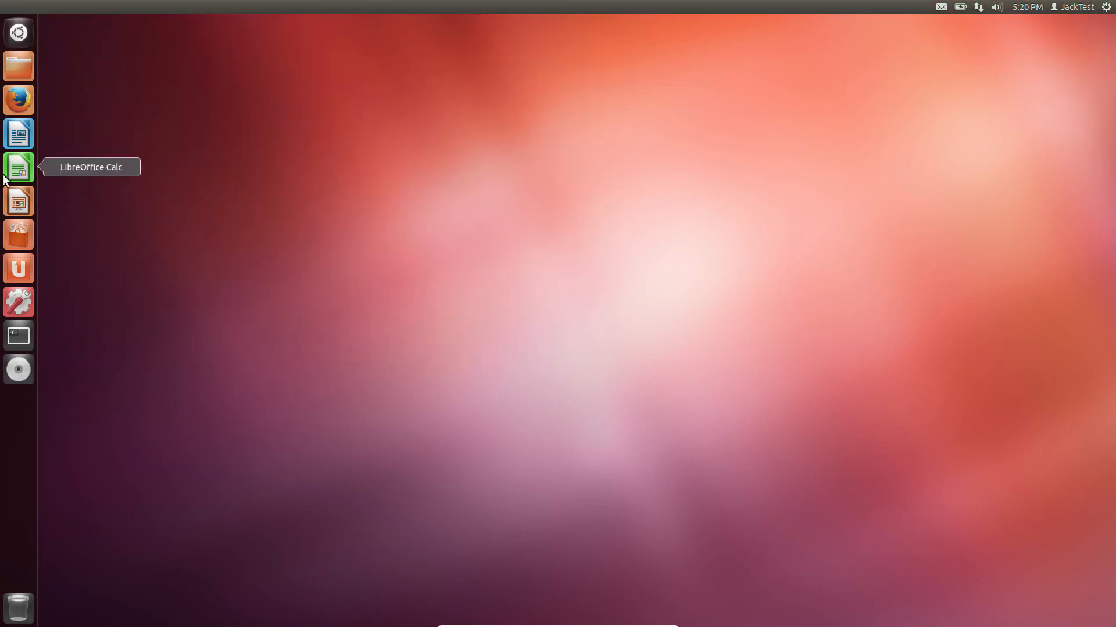
{"action": "left_click", "coordinate": [18, 134]}
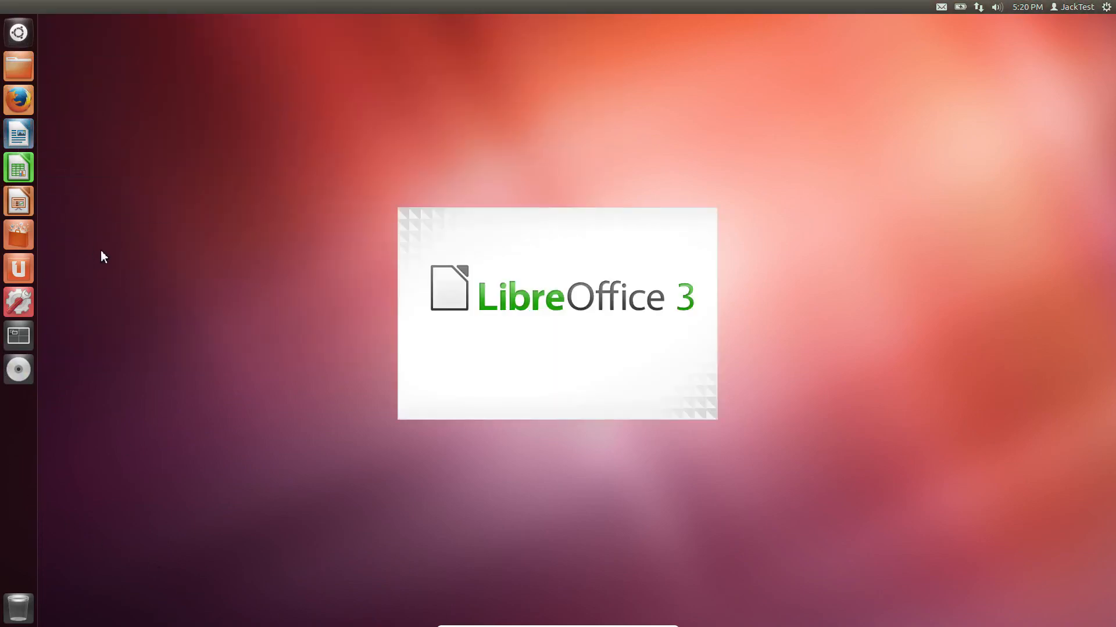
{"action": "left_click", "coordinate": [16, 36]}
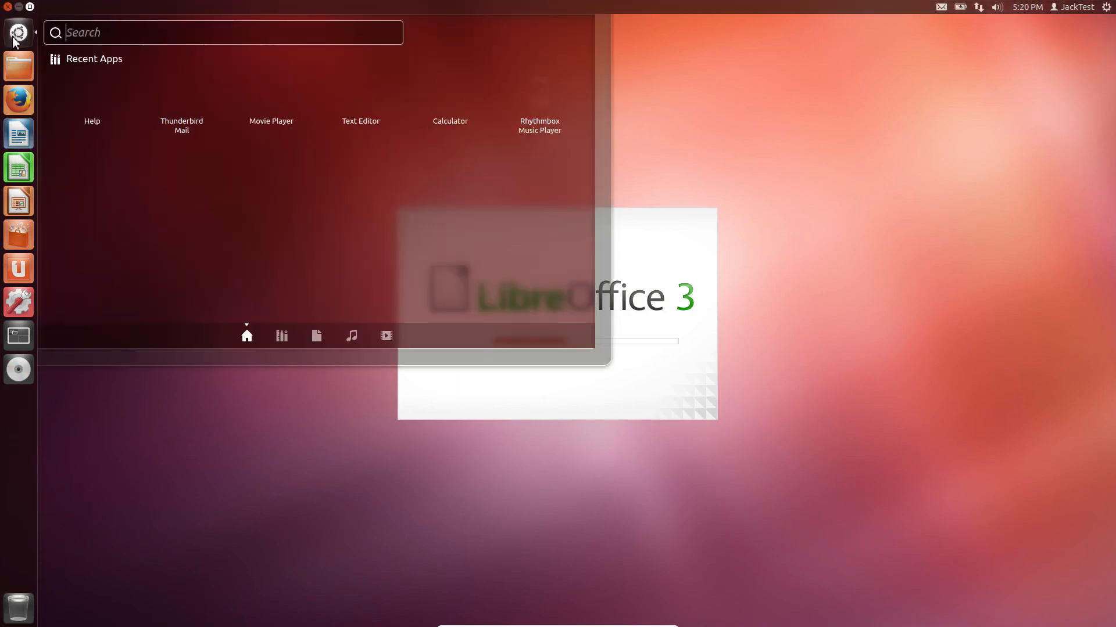
{"action": "left_click", "coordinate": [14, 37]}
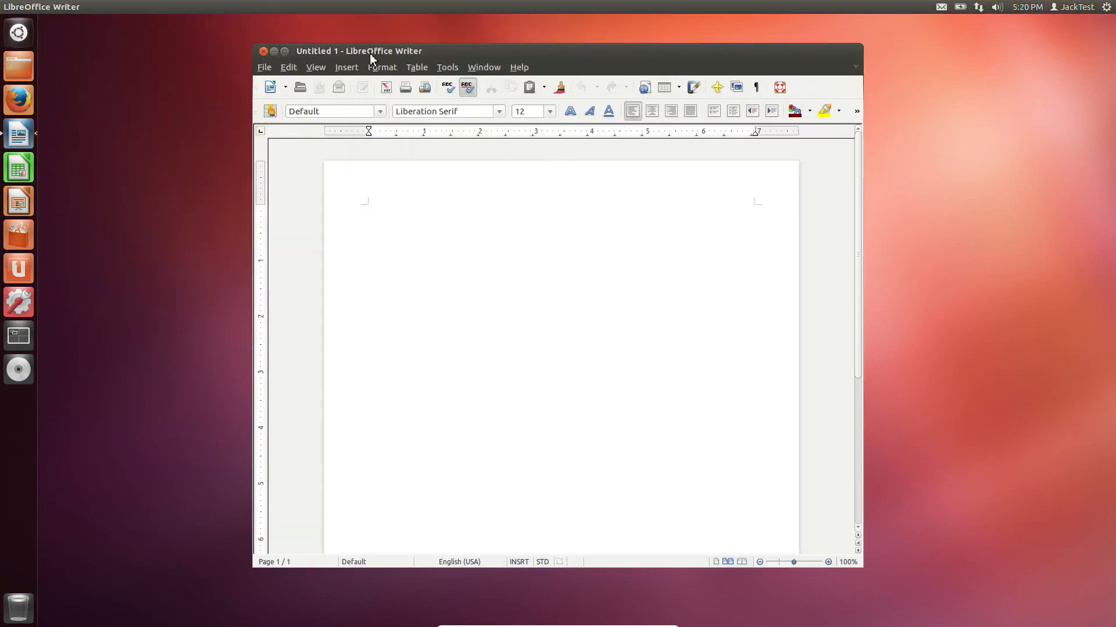
{"action": "left_click_drag", "start_coordinate": [374, 51], "coordinate": [385, 78]}
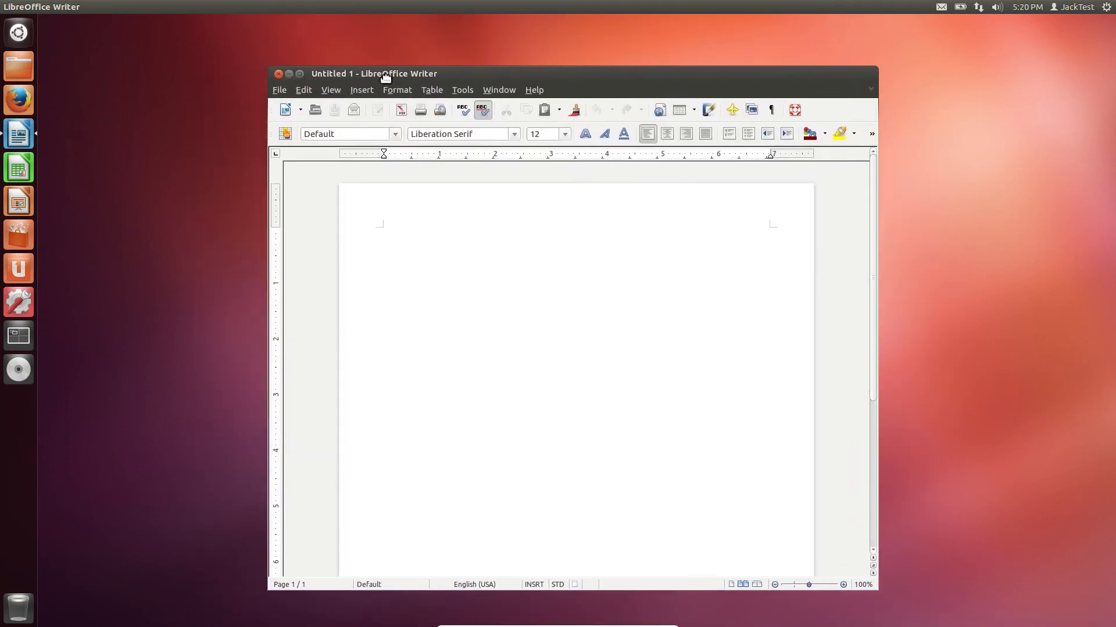
{"action": "left_click", "coordinate": [279, 75]}
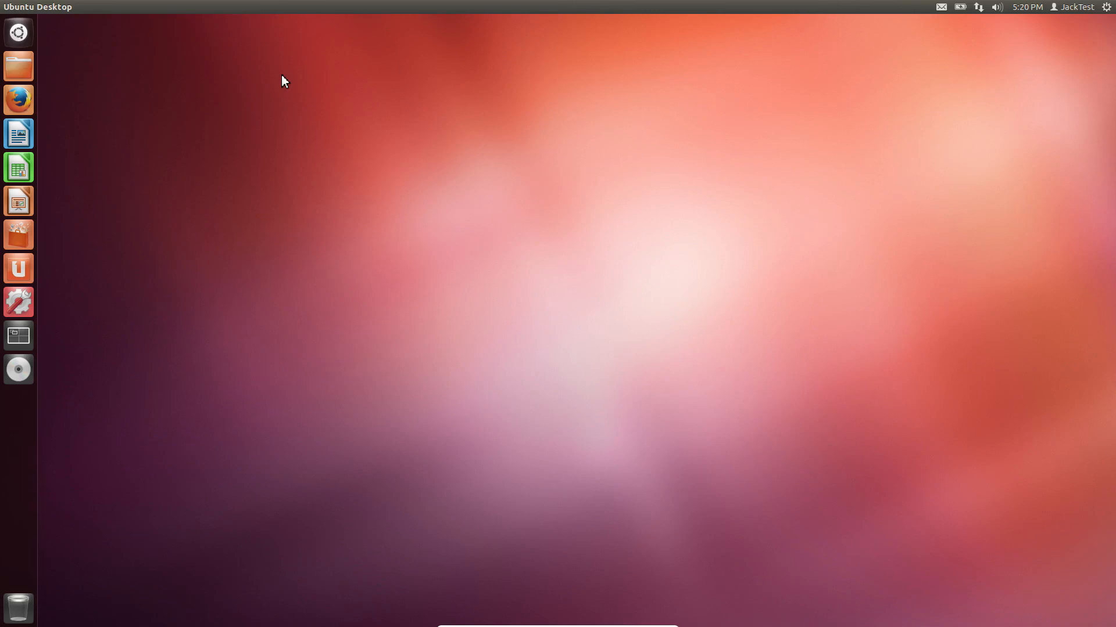
{"action": "right_click", "coordinate": [281, 75]}
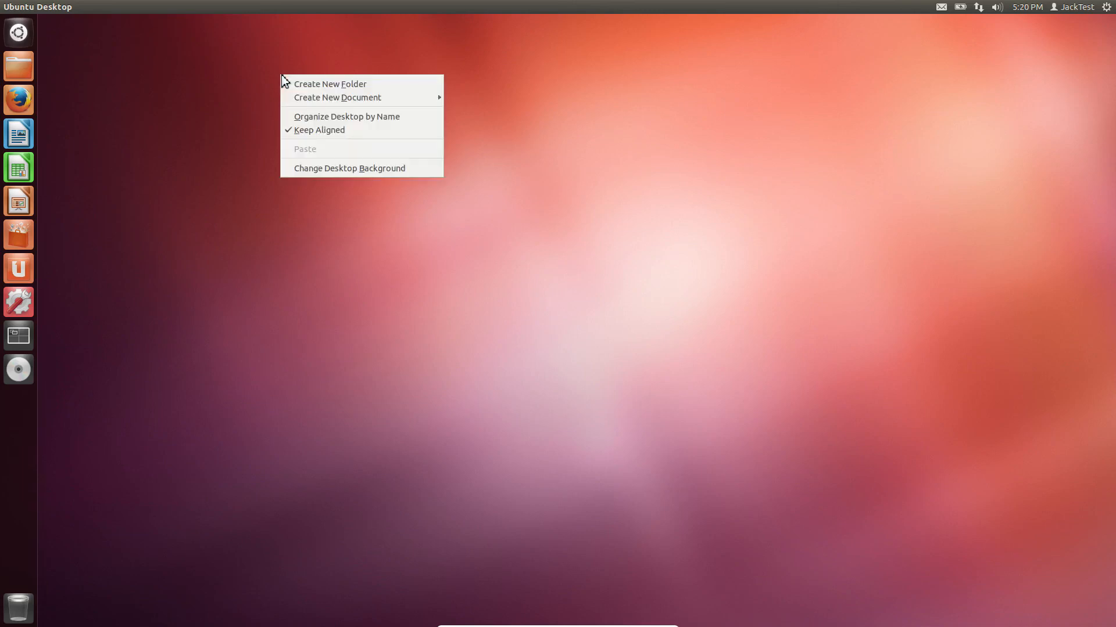
{"action": "left_click", "coordinate": [718, 120]}
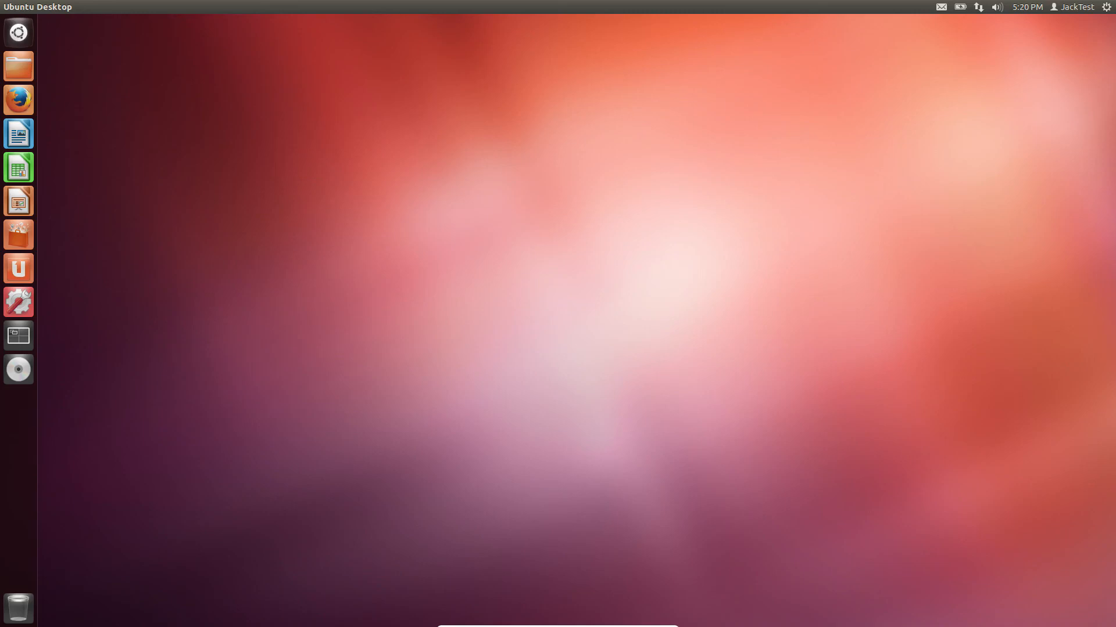